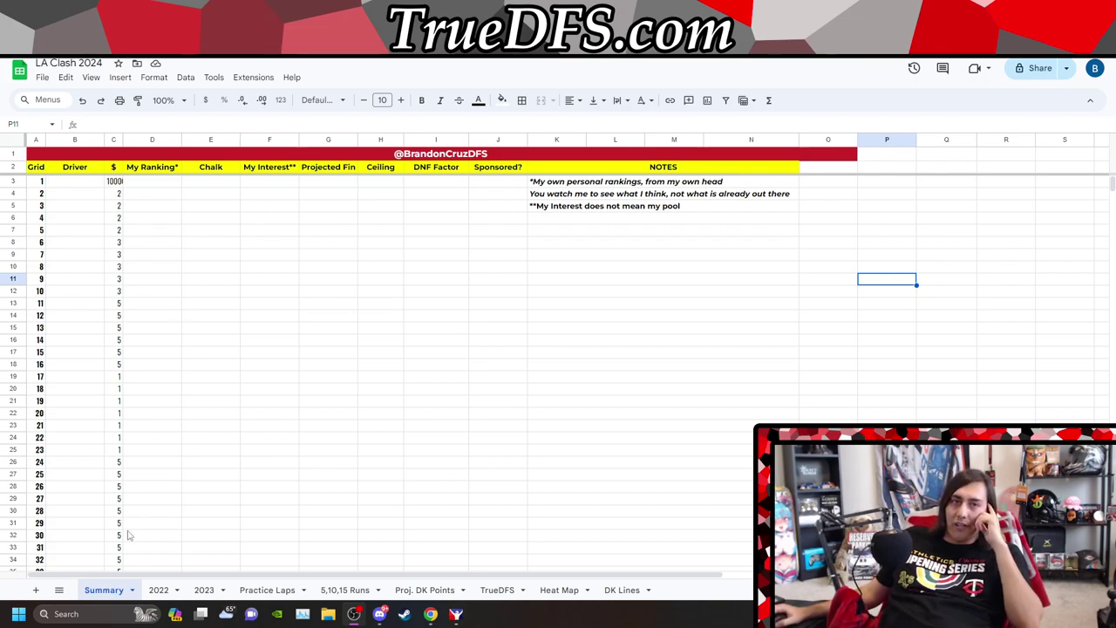
Step: View the 2022 results sheet, followed by the 2023 results sheet of the LA Clash 2024 spreadsheet
click(59, 589)
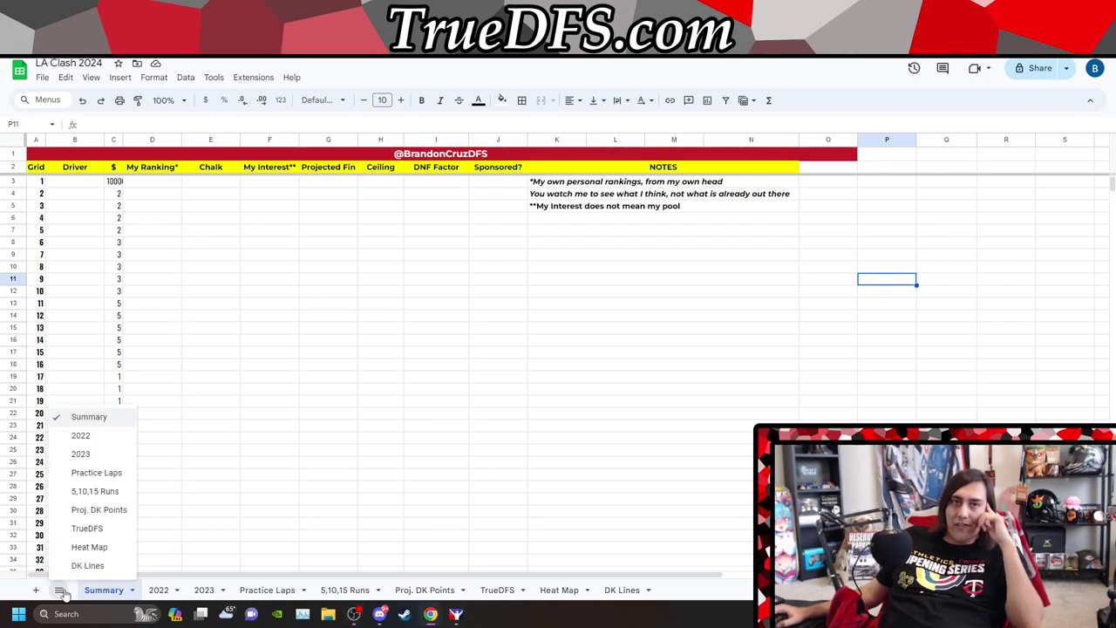
click(97, 437)
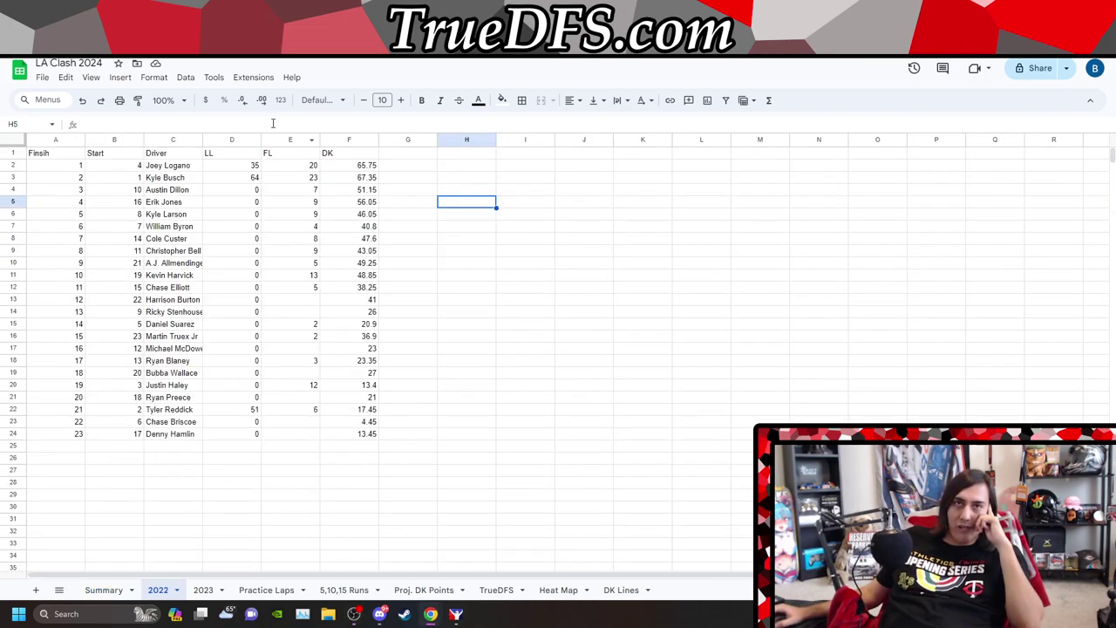
click(58, 589)
click(113, 454)
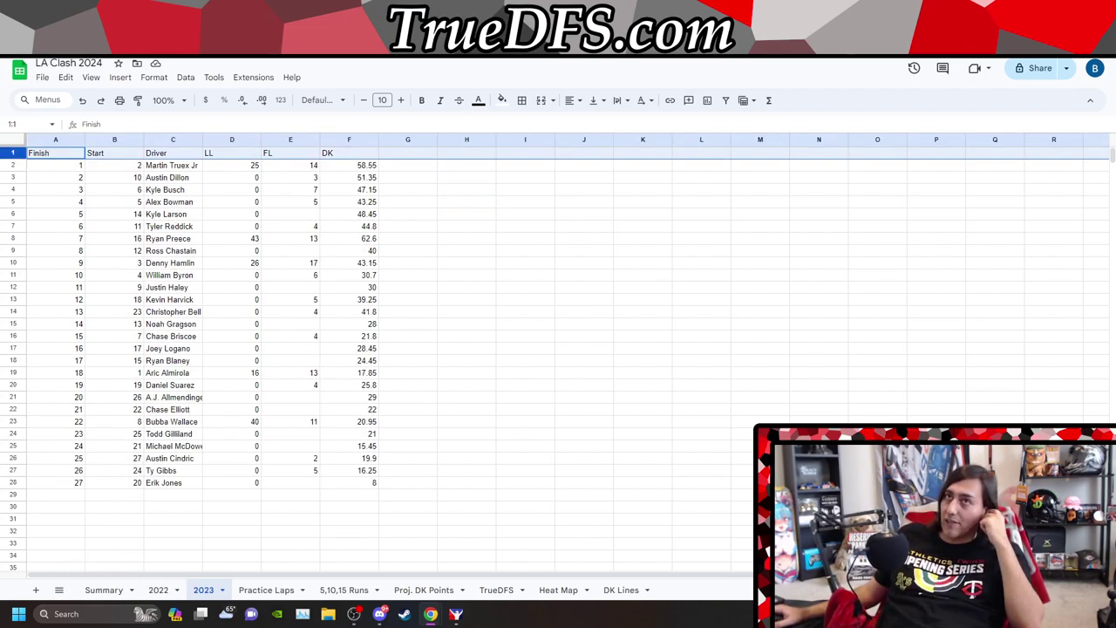
Step: Switch back from the 2023 results to the 2022 results sheet for review
click(59, 590)
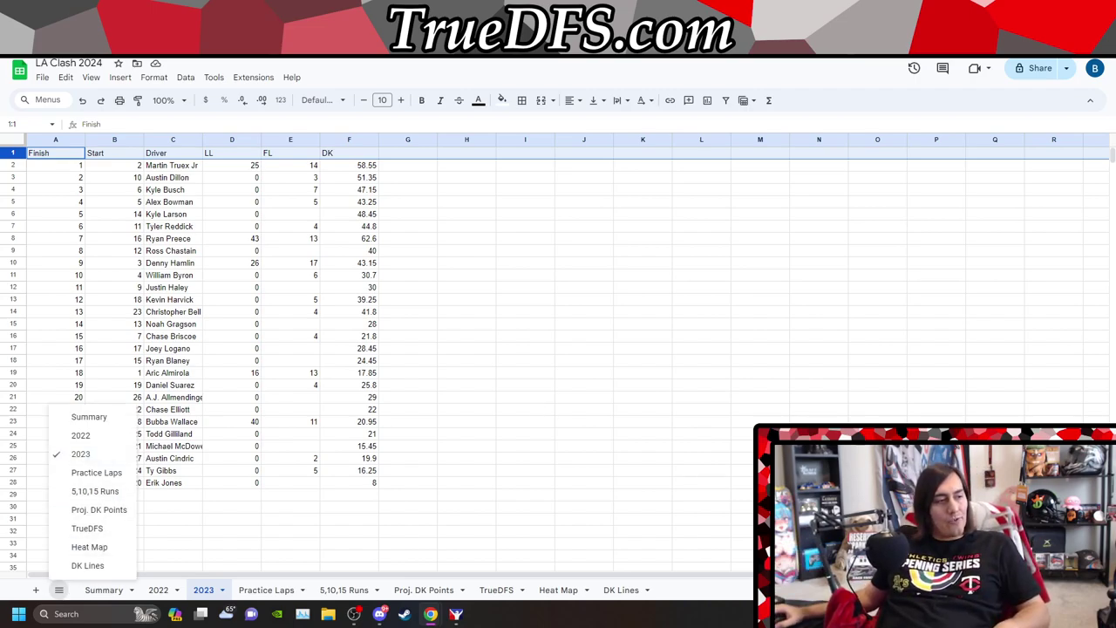
key(Escape)
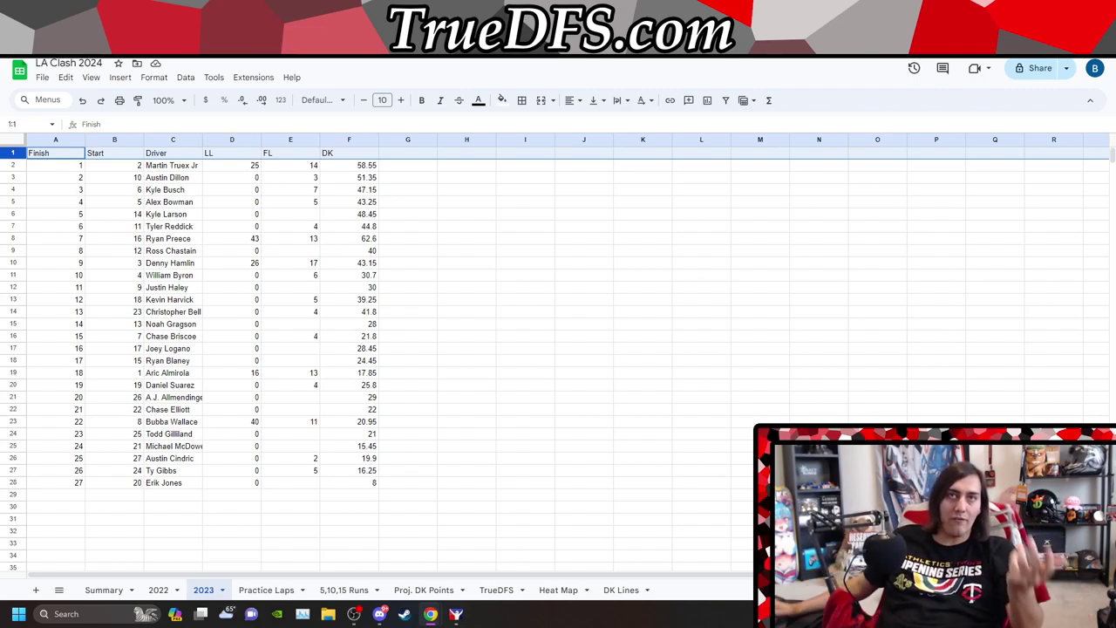
click(60, 589)
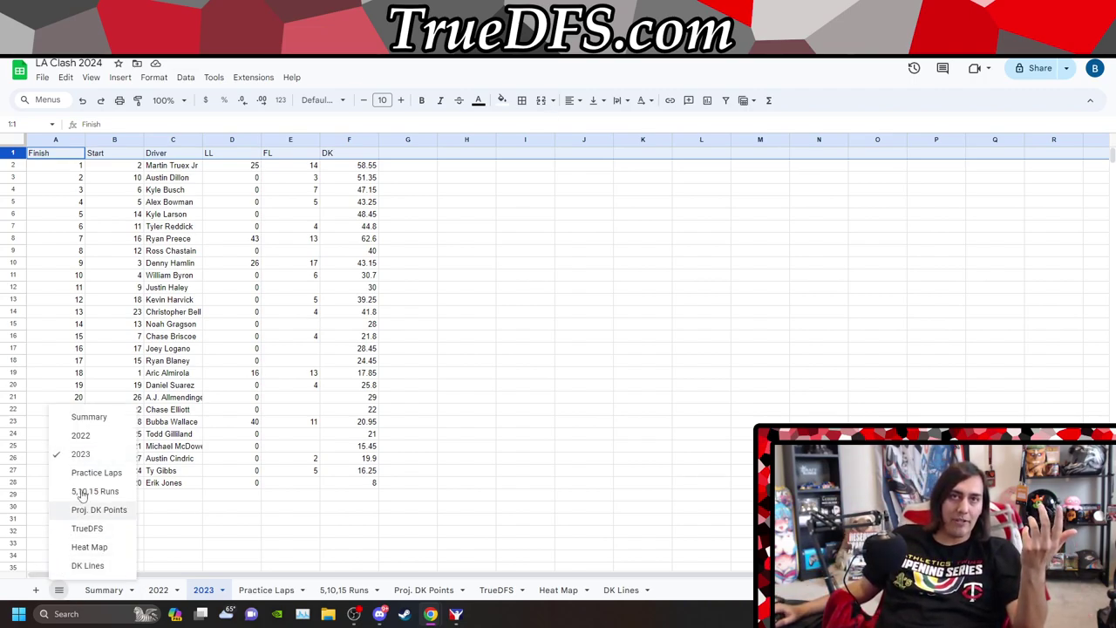
click(108, 436)
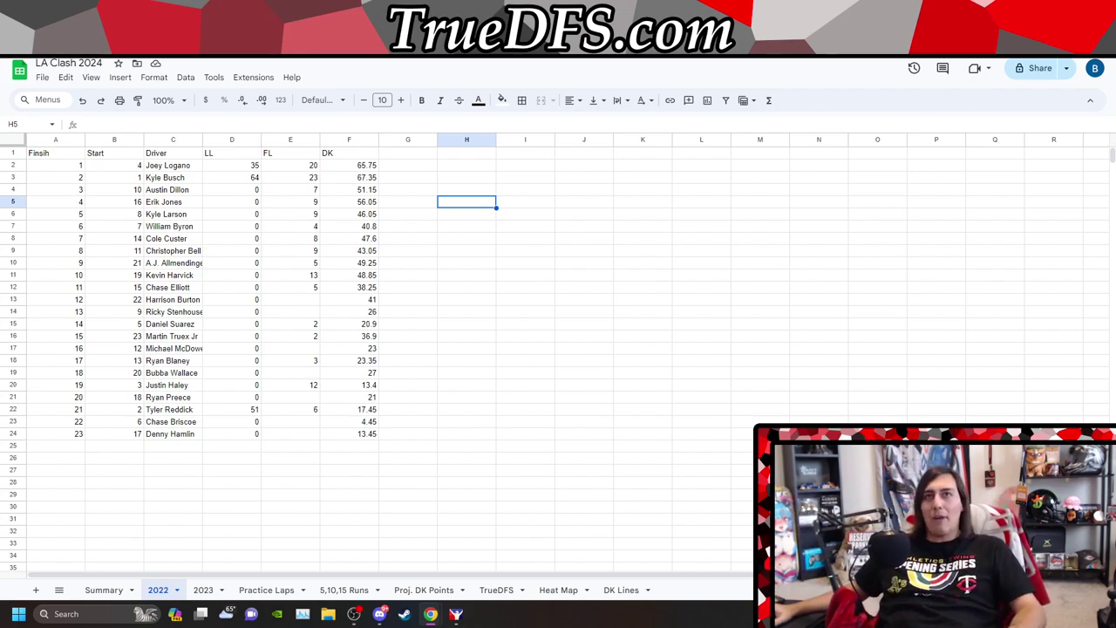
Step: Open the Busch Clash spreadsheet from the 2023 NASCAR sheets folder within Old Sheets and view its Sheet4
key(ctrl+w)
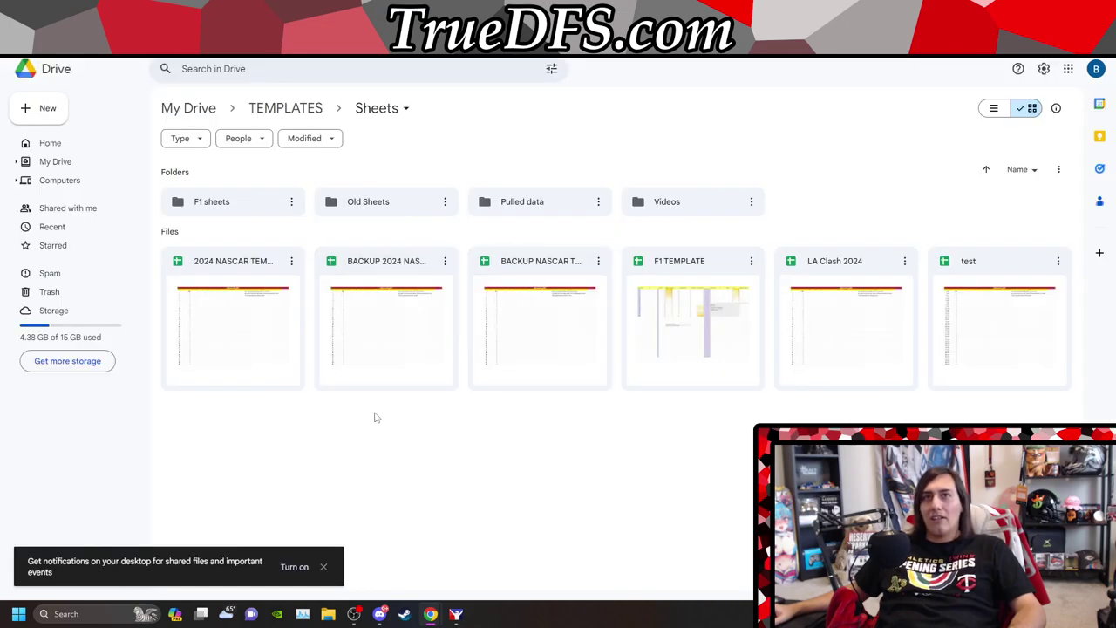
double_click(388, 207)
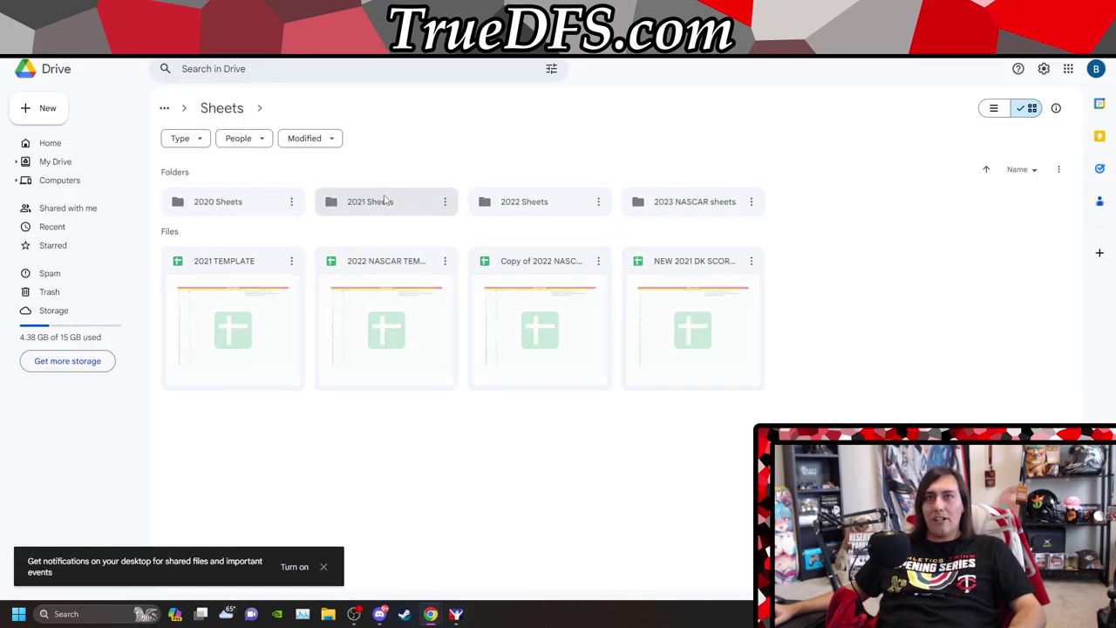
click(709, 200)
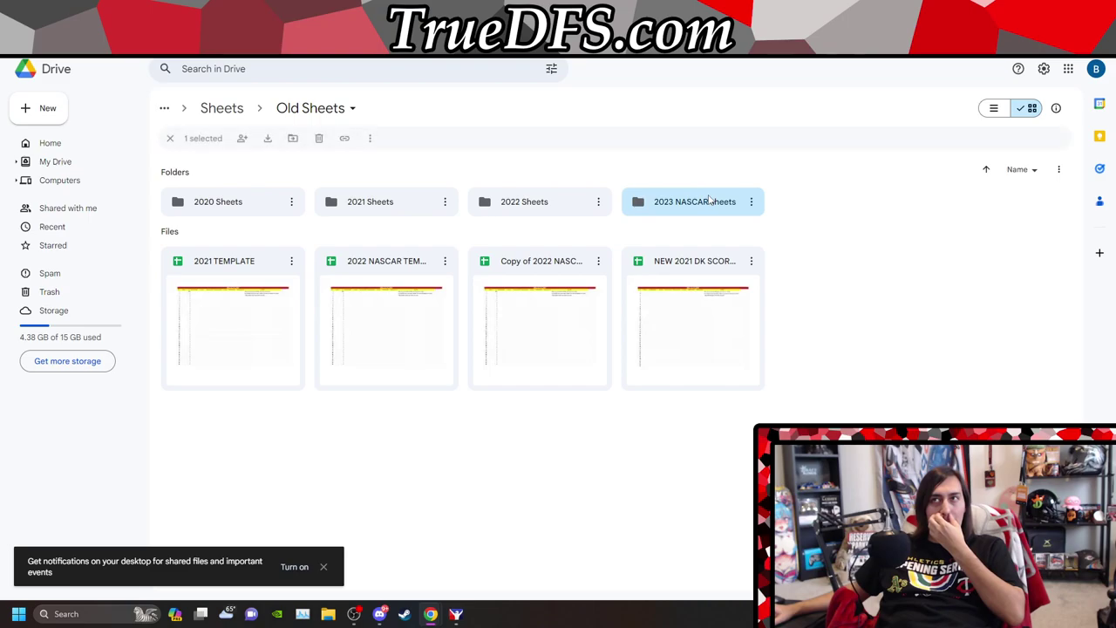
double_click(710, 201)
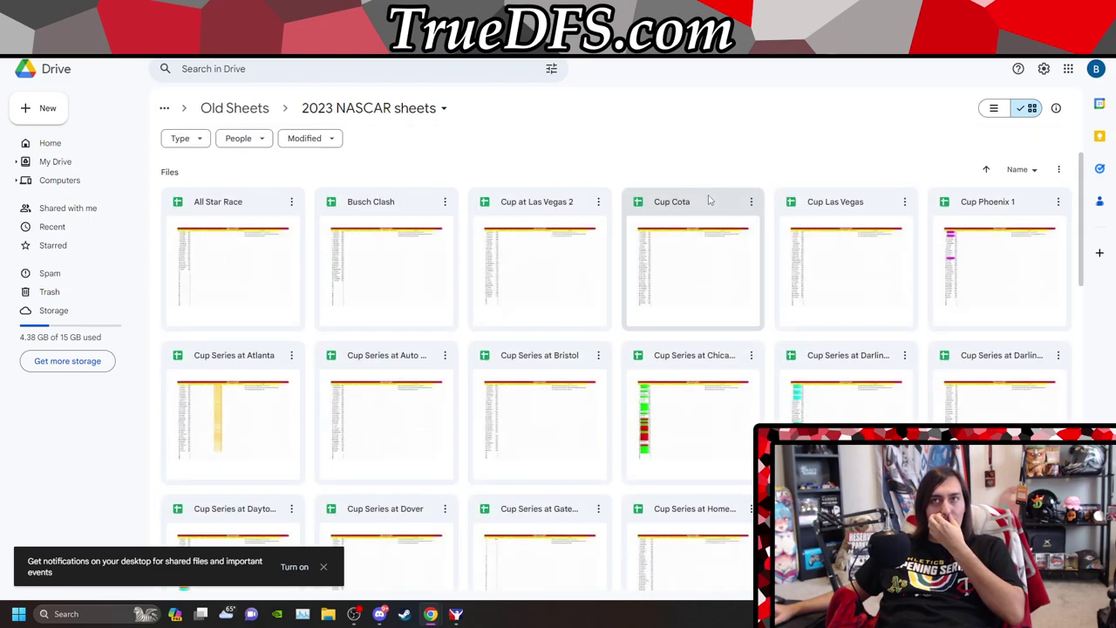
double_click(380, 263)
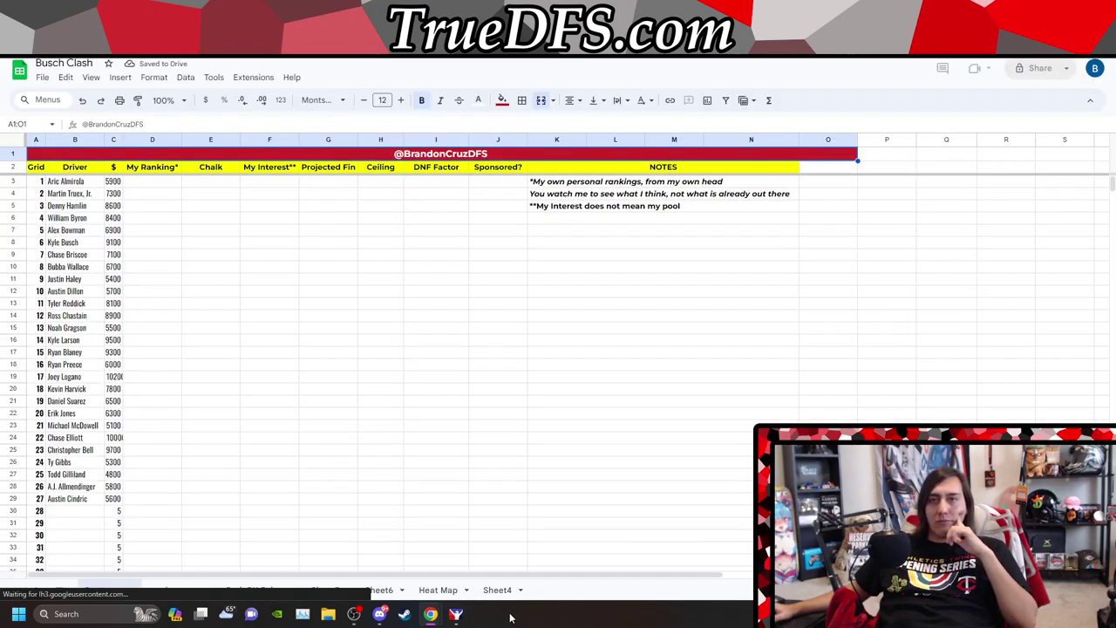
click(497, 591)
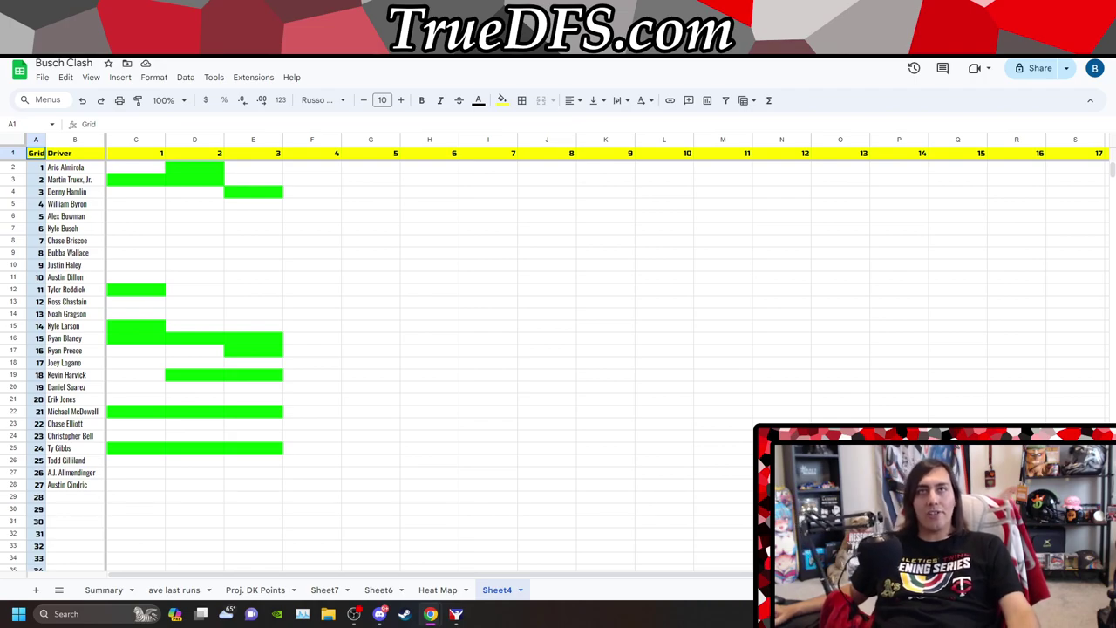
Step: Return to the LA Clash 2024 spreadsheet and display its 2023 results sheet
key(ctrl+Tab)
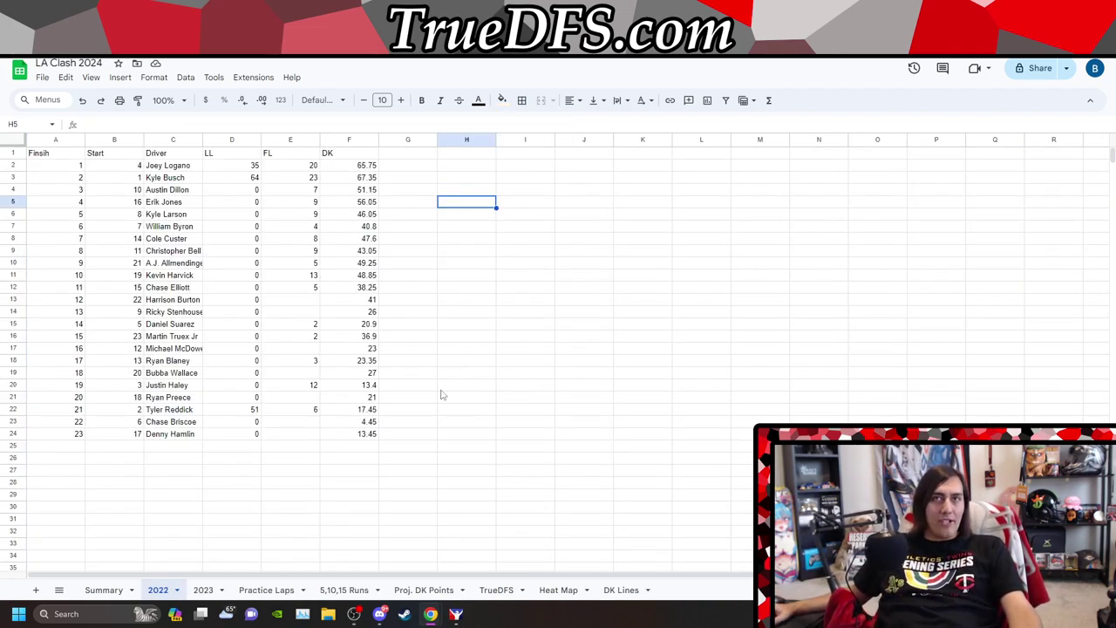
click(58, 590)
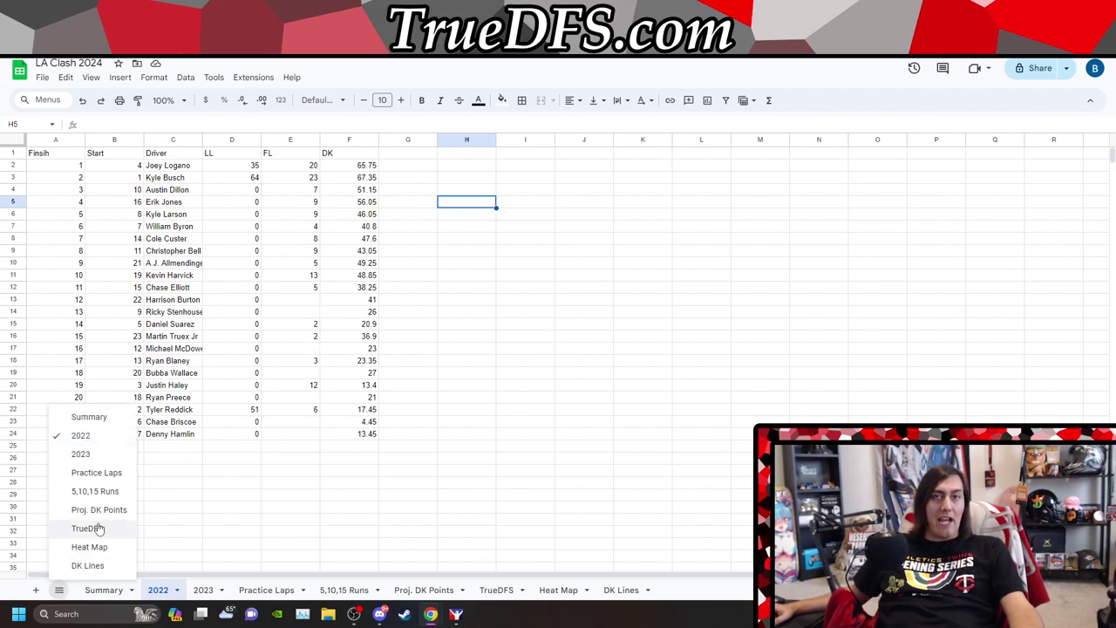
click(101, 453)
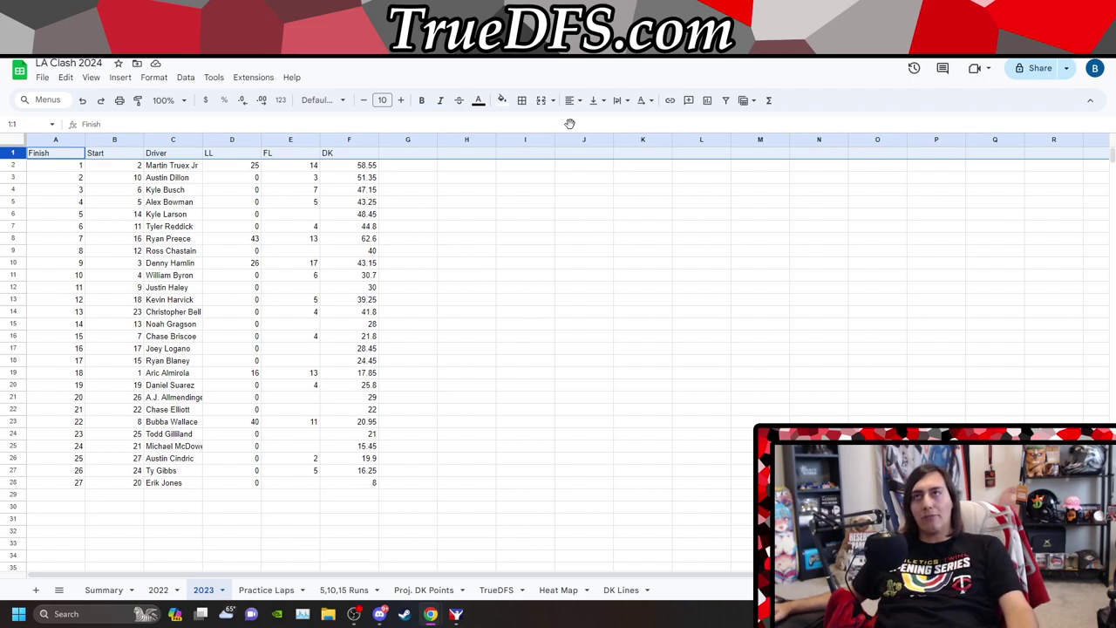
Step: Switch to the race results web page and examine its caution flag and lap leader breakdowns
key(ctrl+Tab)
scroll(807, 340, up, 4)
scroll(414, 323, down, 4)
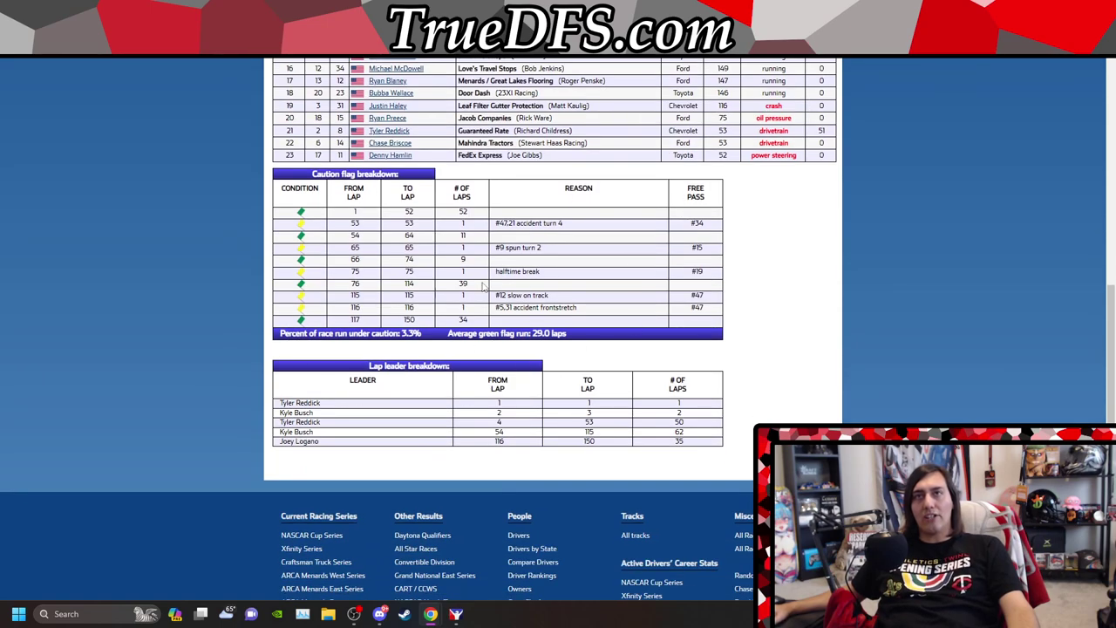
scroll(531, 295, down, 1)
scroll(527, 294, down, 1)
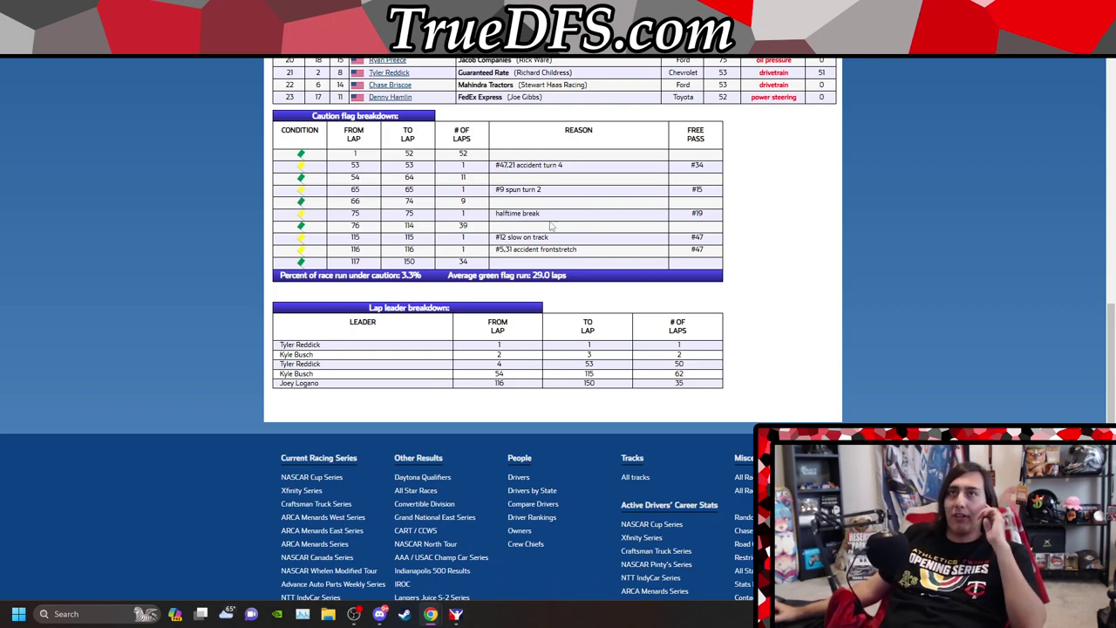
key(alt+Left)
scroll(529, 283, down, 1)
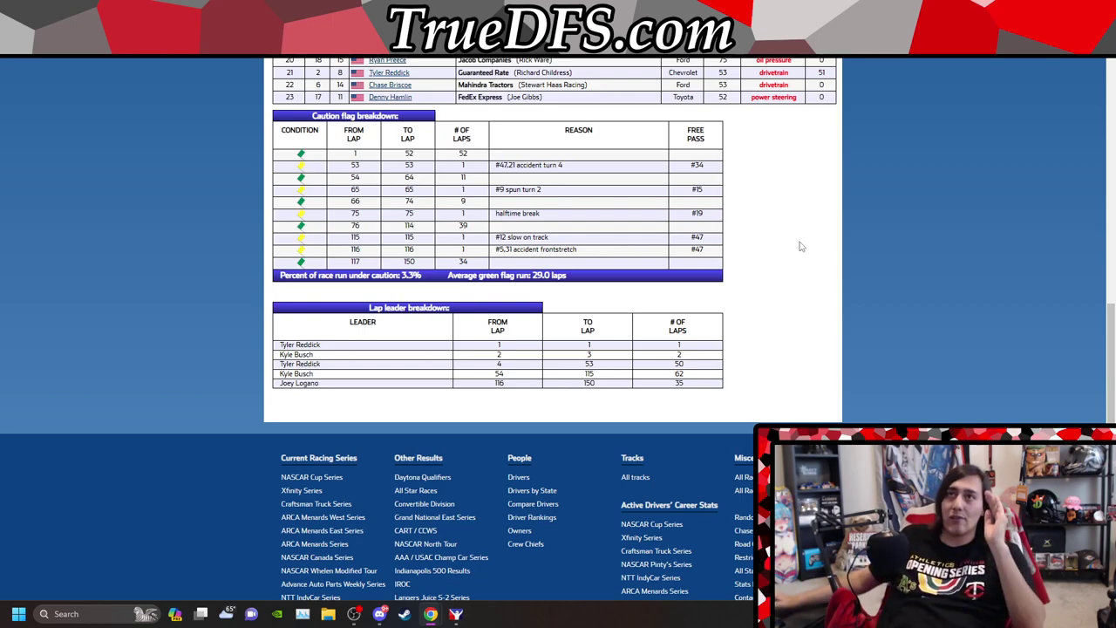
Step: Review the finishing order and highlight the lap 53 caution entry in the caution flag breakdown
scroll(815, 246, up, 1)
scroll(814, 246, up, 2)
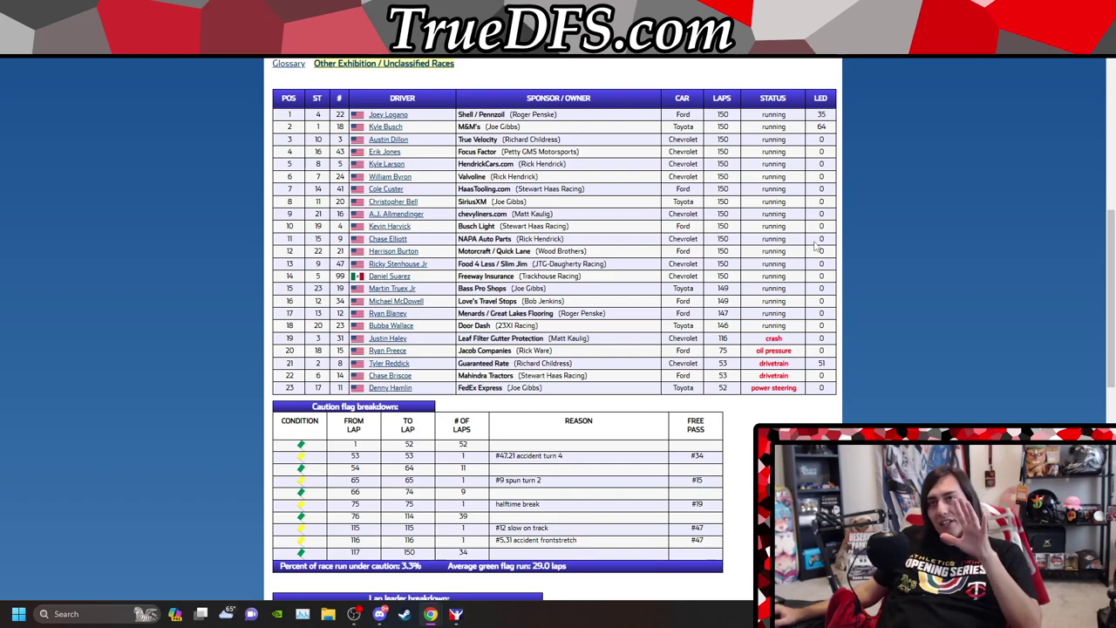
scroll(816, 246, down, 1)
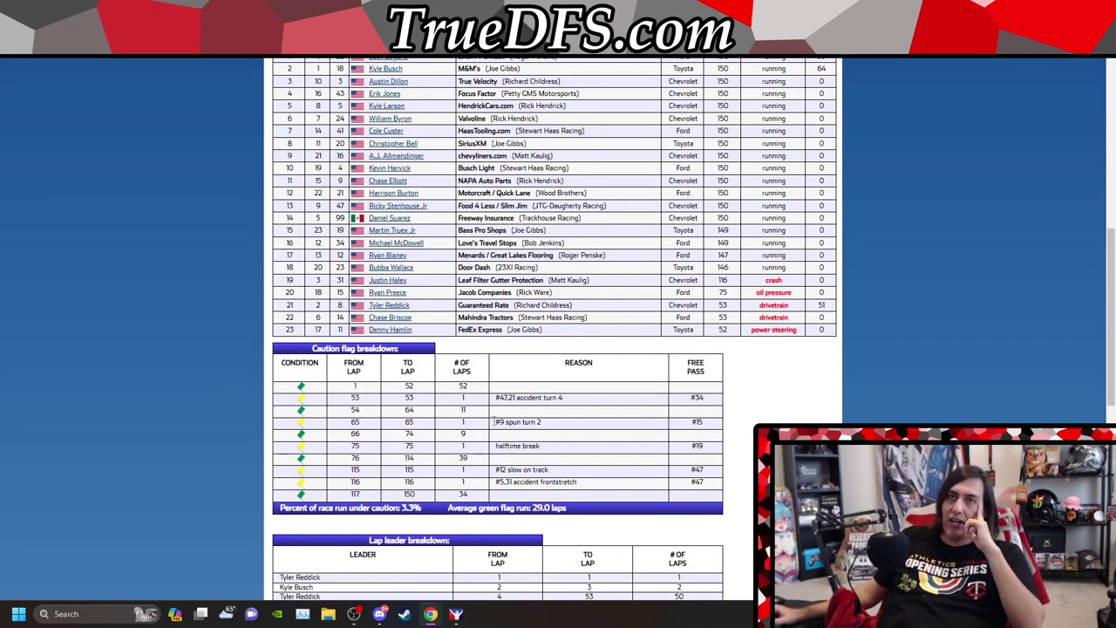
drag(515, 488, 454, 490)
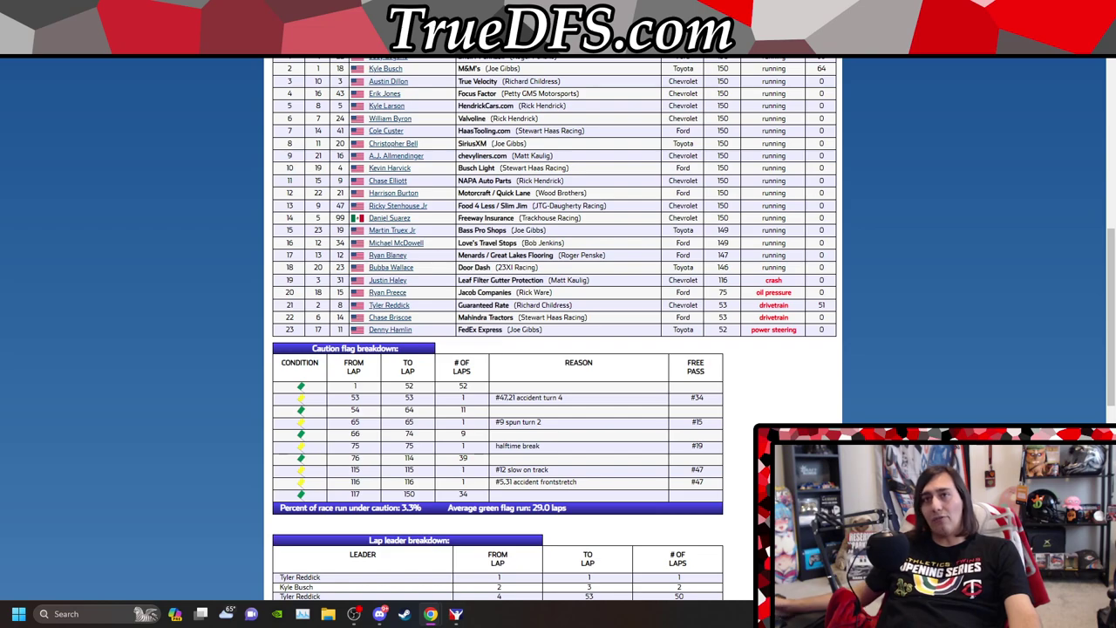
drag(426, 399, 346, 399)
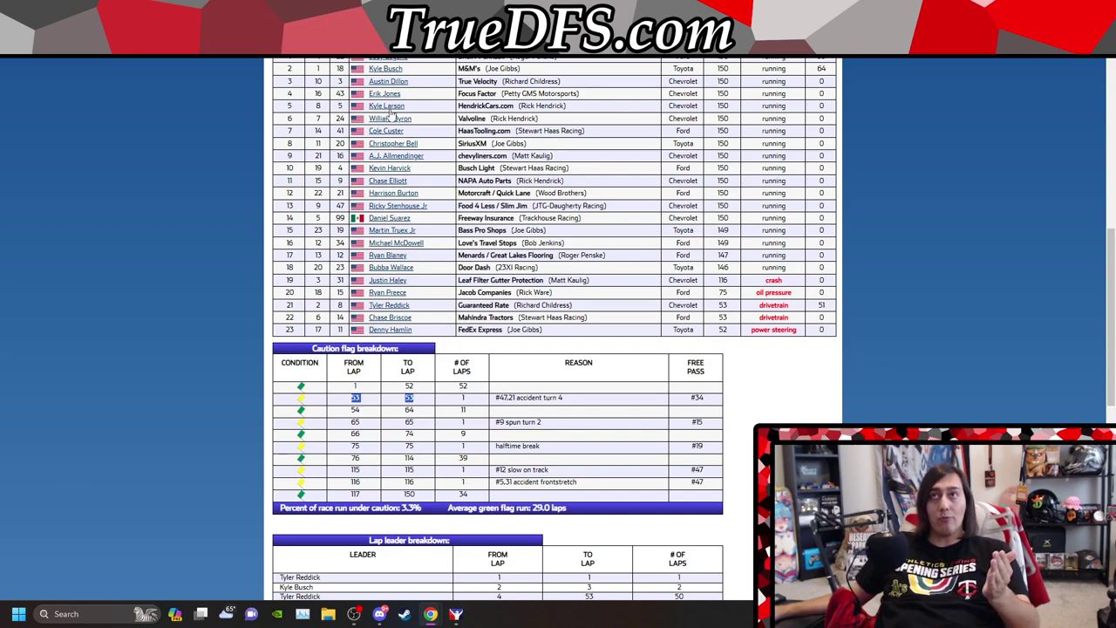
Step: Return to the LA Clash 2024 spreadsheet and display its 2022 results sheet
key(ctrl+Tab)
click(59, 589)
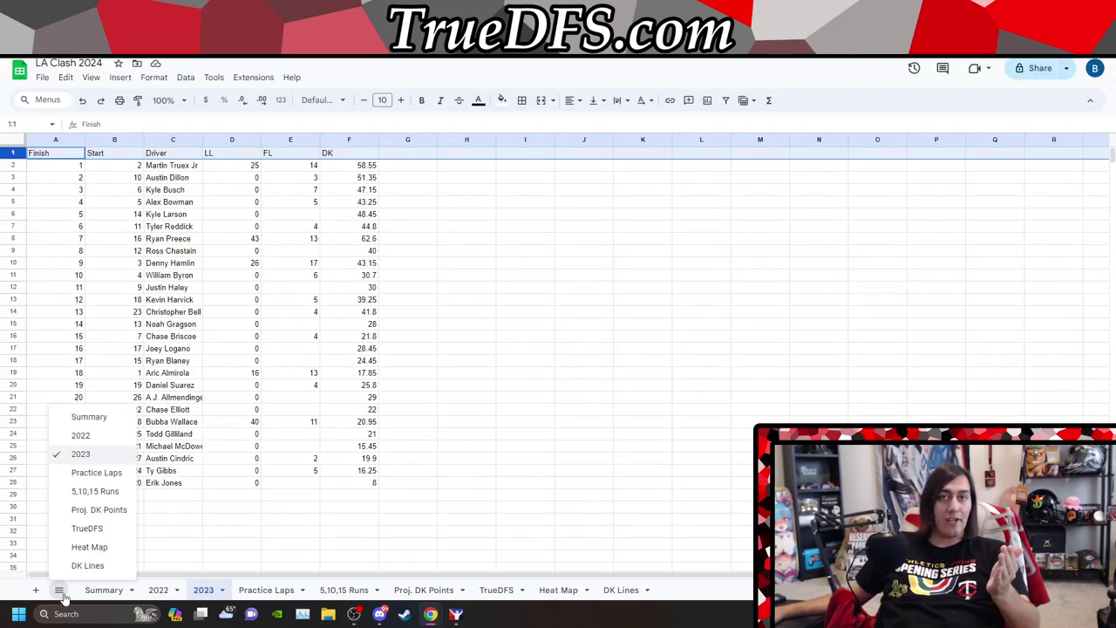
click(107, 434)
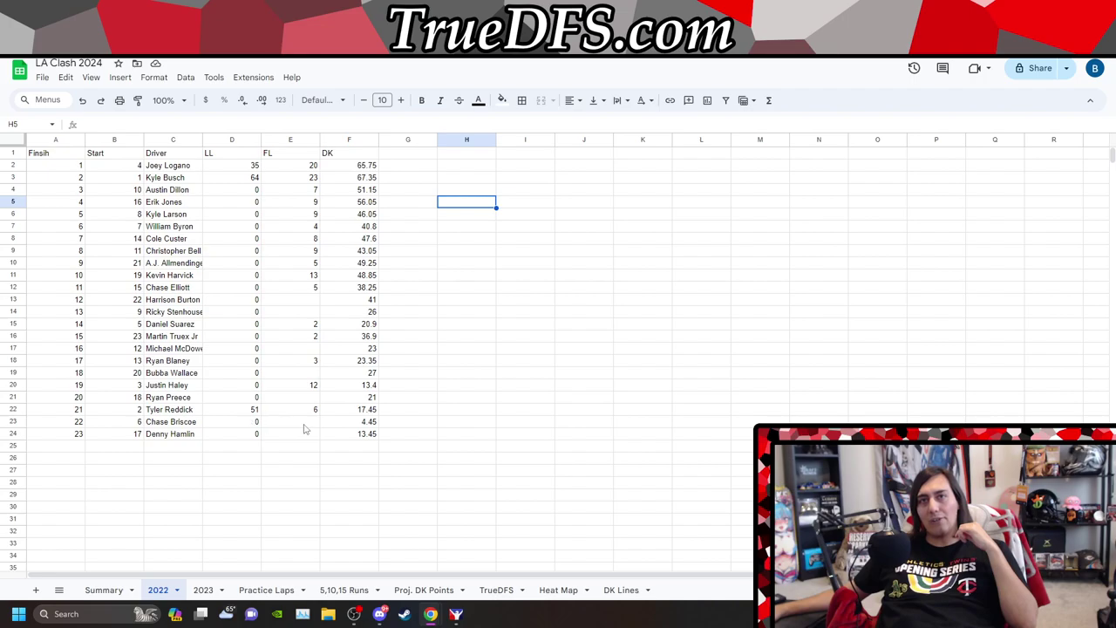
Step: Go back to the race results page and highlight the first From Lap value in the lap leader breakdown
key(alt+Tab)
scroll(505, 352, down, 4)
scroll(566, 405, up, 2)
double_click(492, 406)
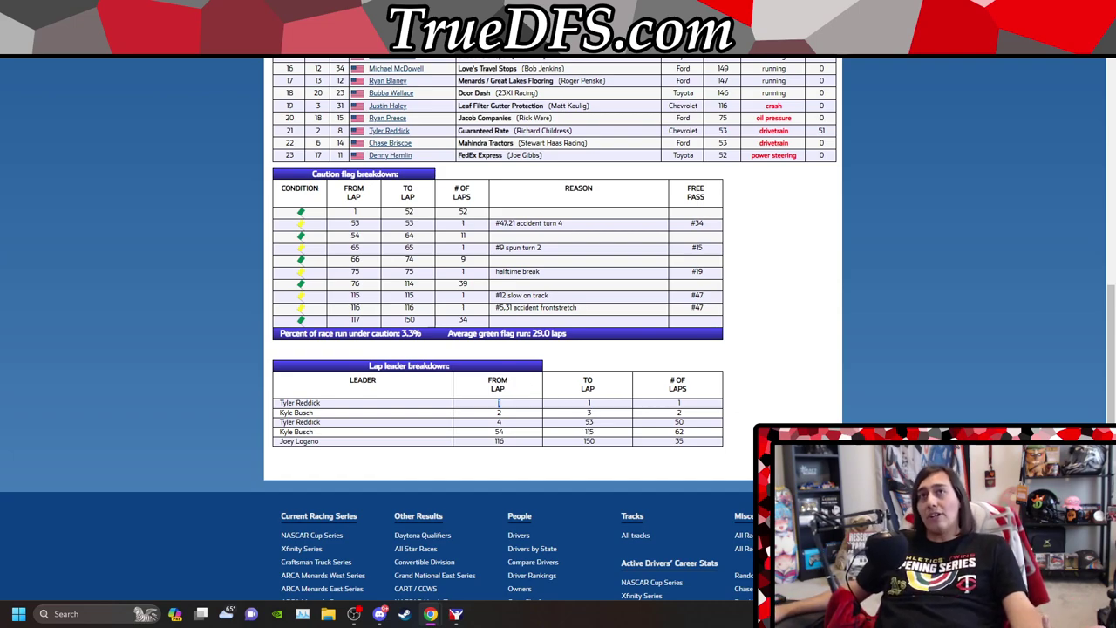
Step: Sort the 2022 results sheet in LA Clash 2024 by the Start column from A to Z
key(ctrl+Tab)
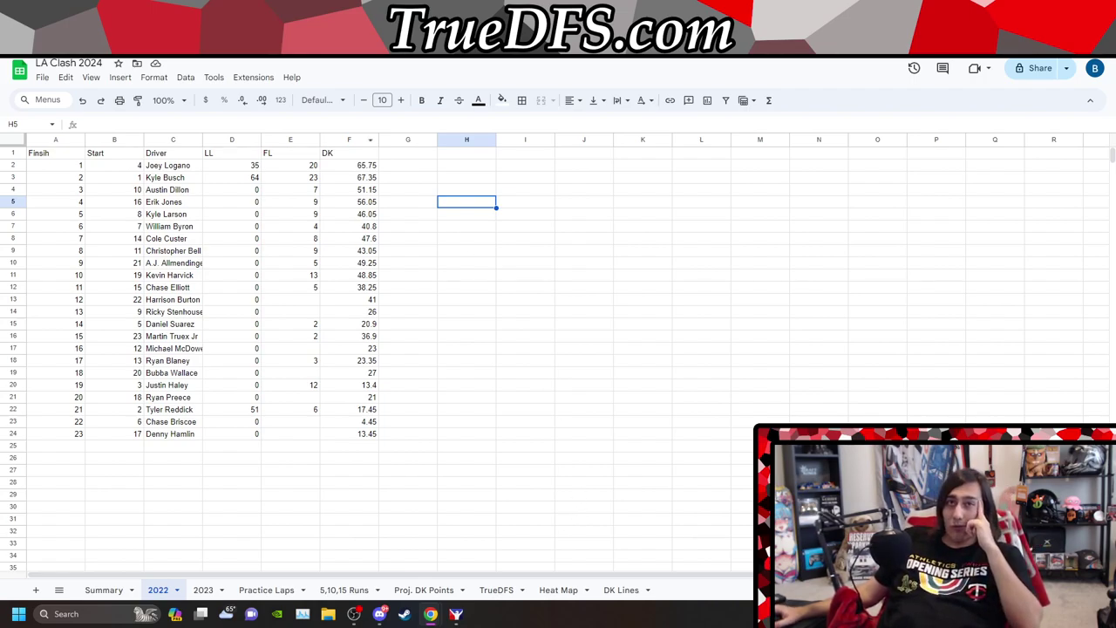
click(137, 145)
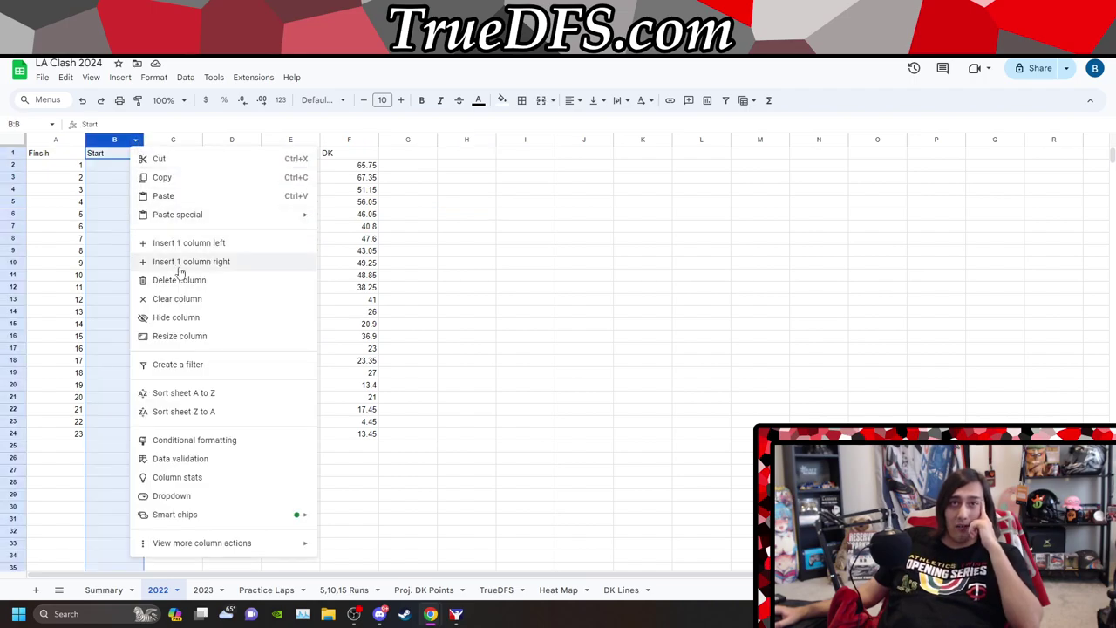
click(212, 391)
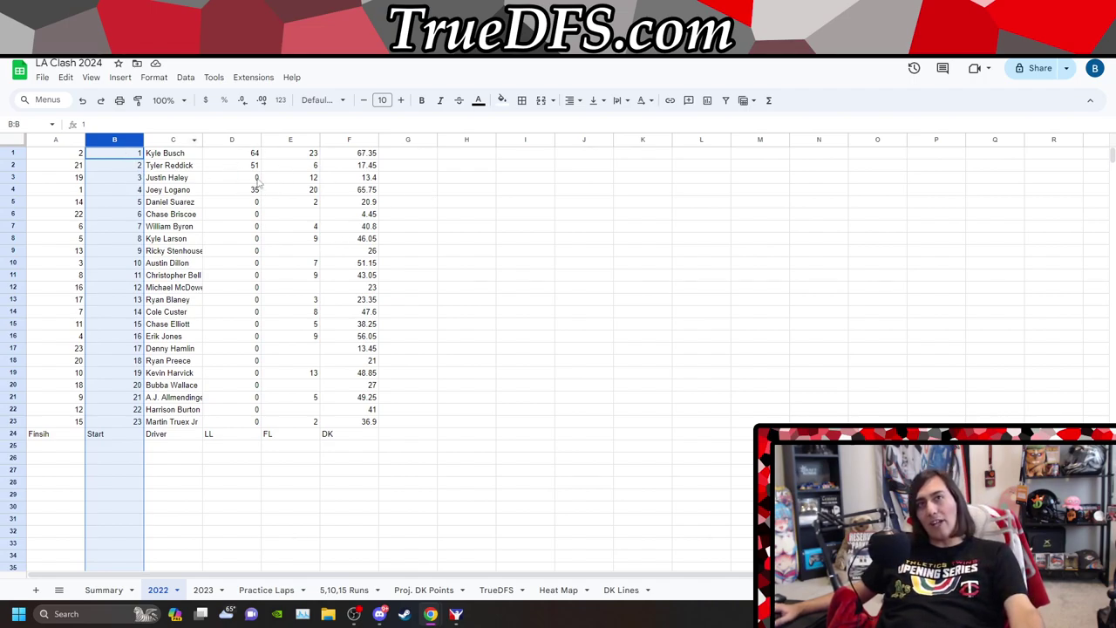
Step: Sort the 2023 results sheet by the Start column, first from Z to A and finally from A to Z
click(59, 590)
click(91, 460)
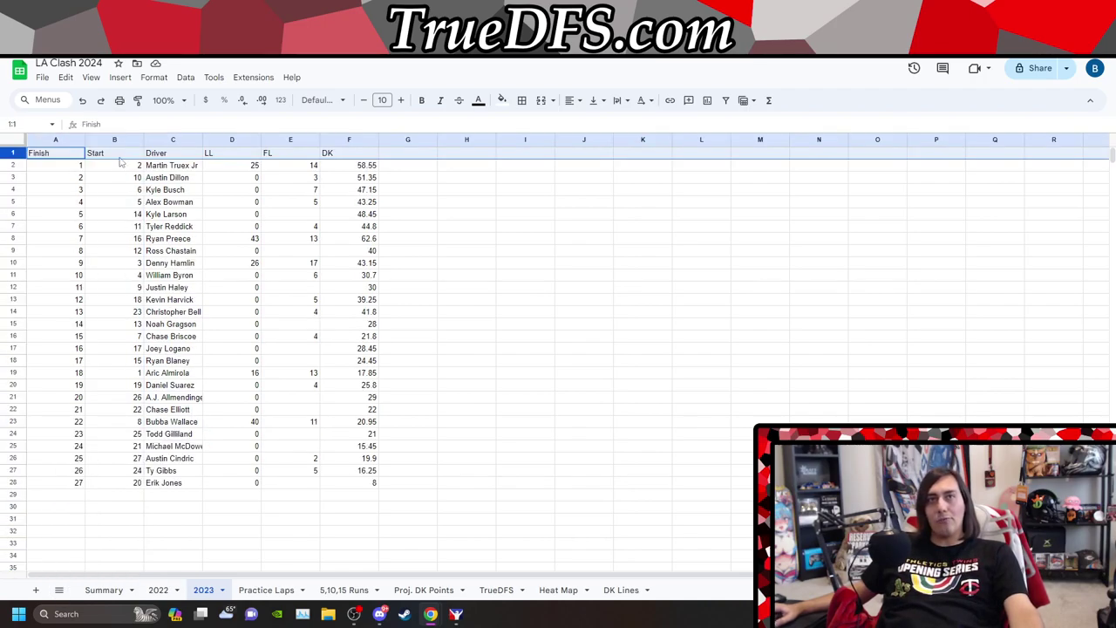
click(136, 139)
click(199, 412)
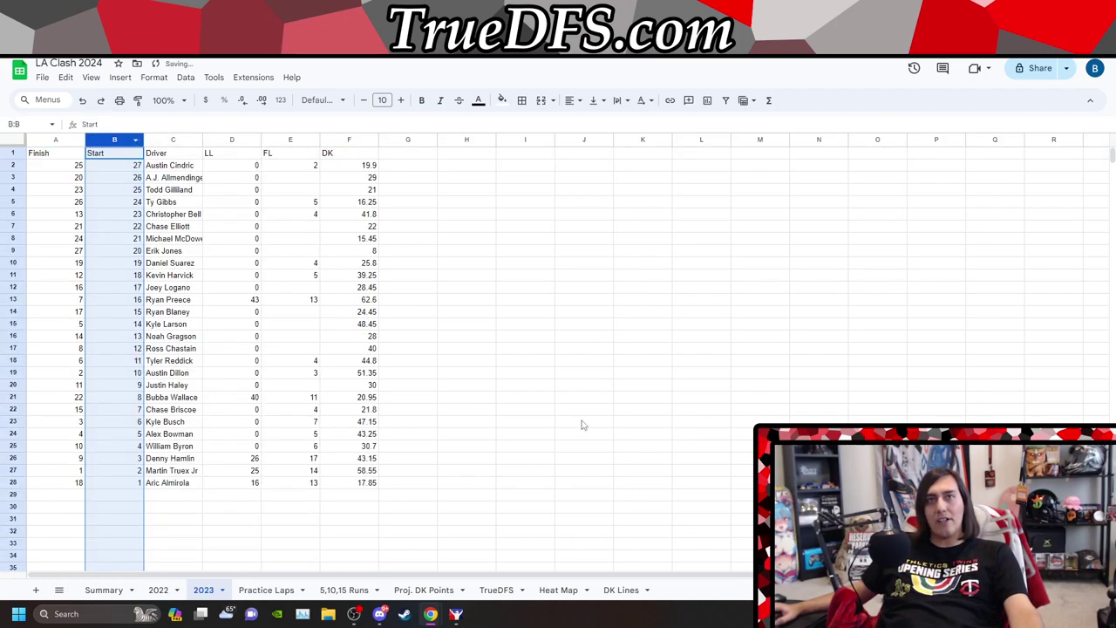
click(136, 140)
click(210, 395)
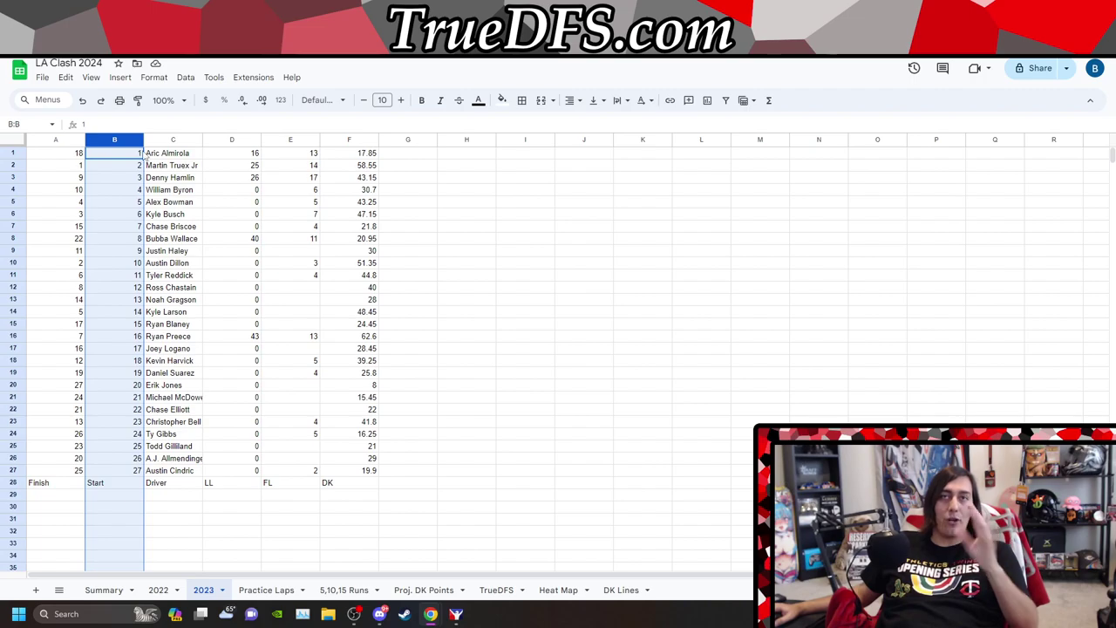
Step: Compare the sorted 2022 sheet with the sorted 2023 sheet and return to the race results page
click(59, 589)
click(80, 435)
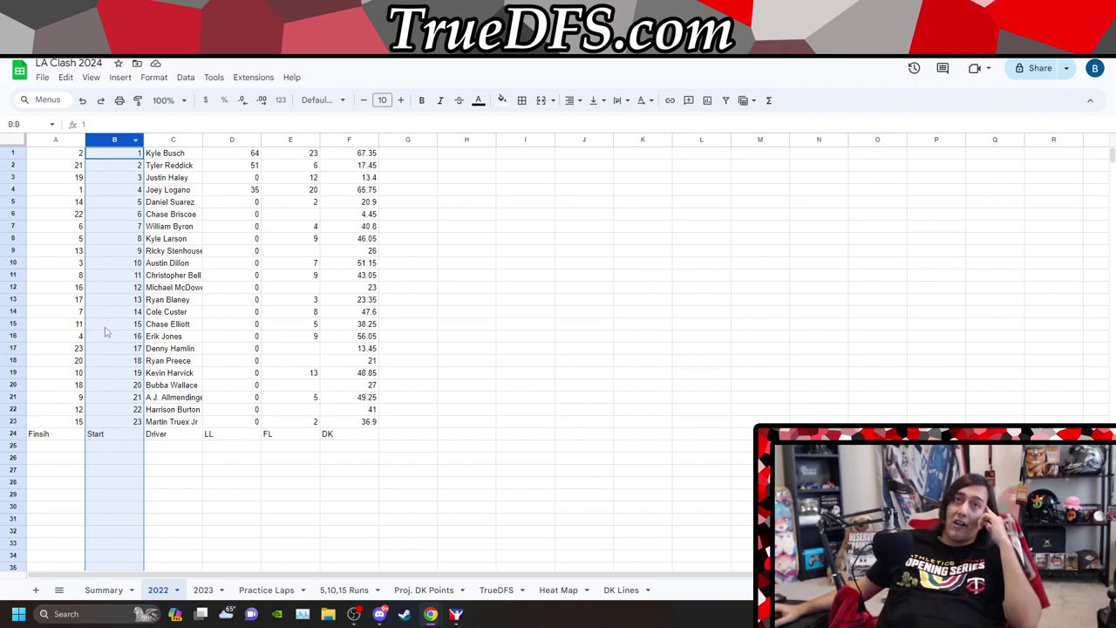
click(59, 590)
click(83, 453)
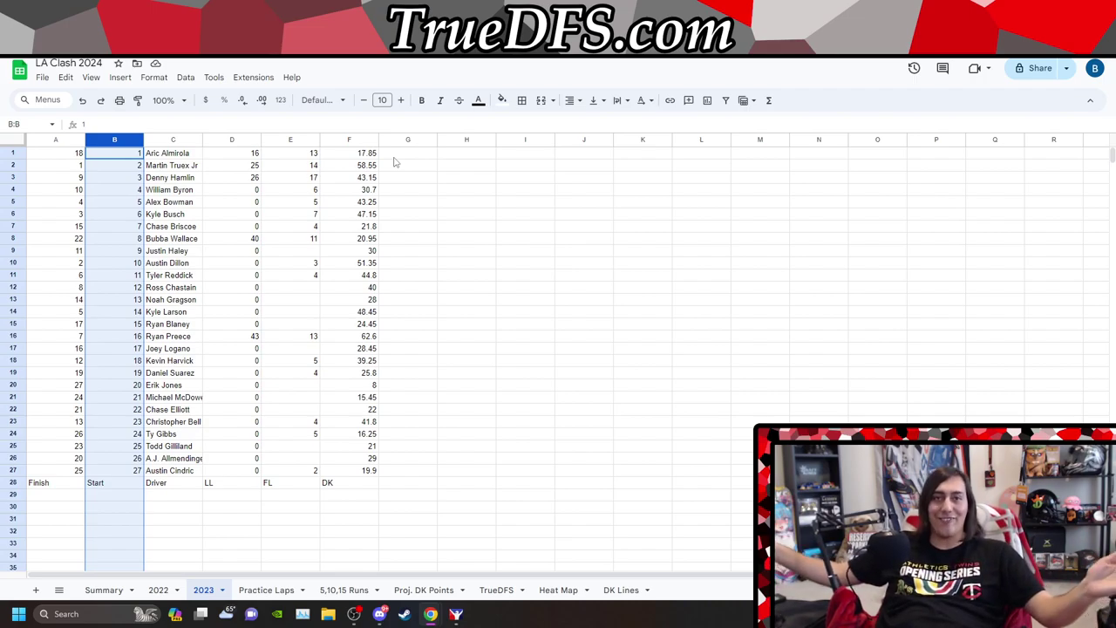
key(ctrl+Tab)
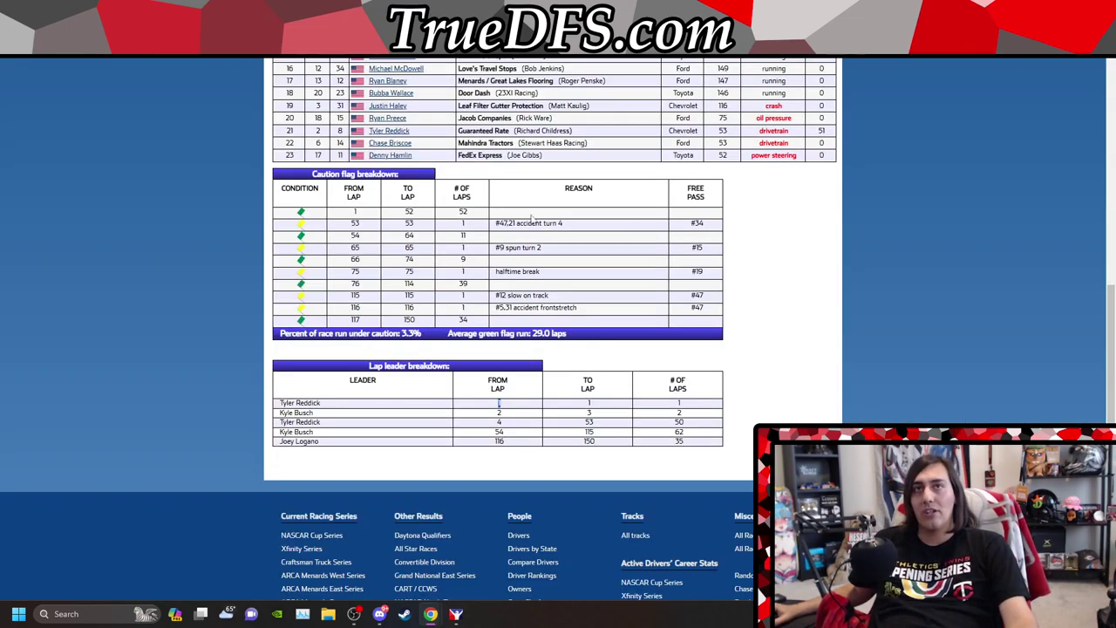
Step: Review the 2022 results table, caution flag breakdown and lap leader breakdown, and clear the highlighted From Lap value
scroll(779, 177, up, 3)
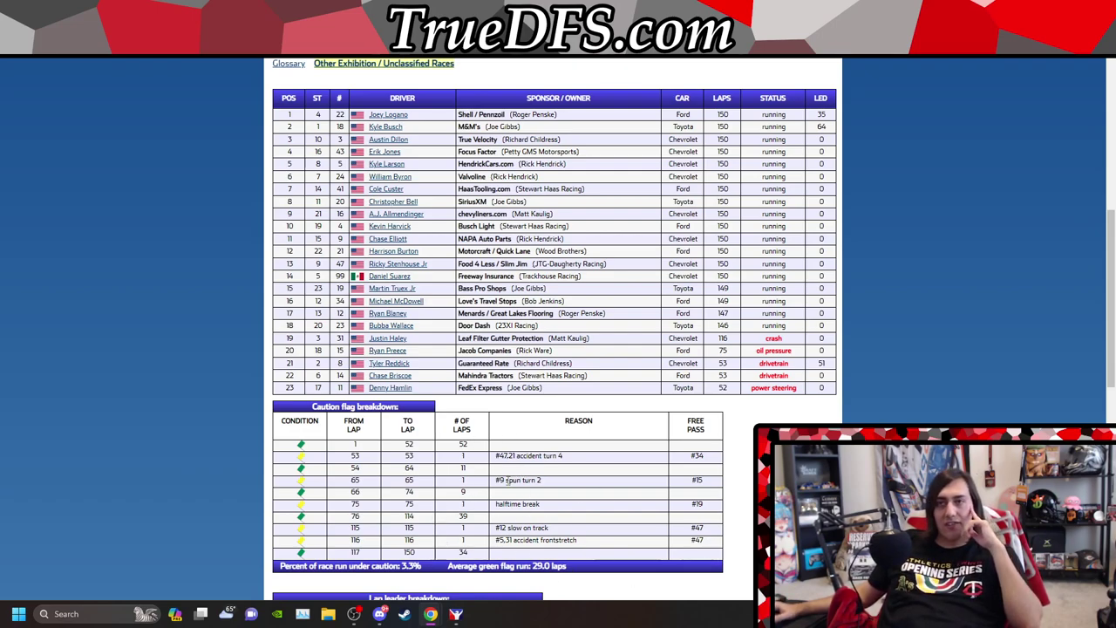
scroll(357, 453, down, 3)
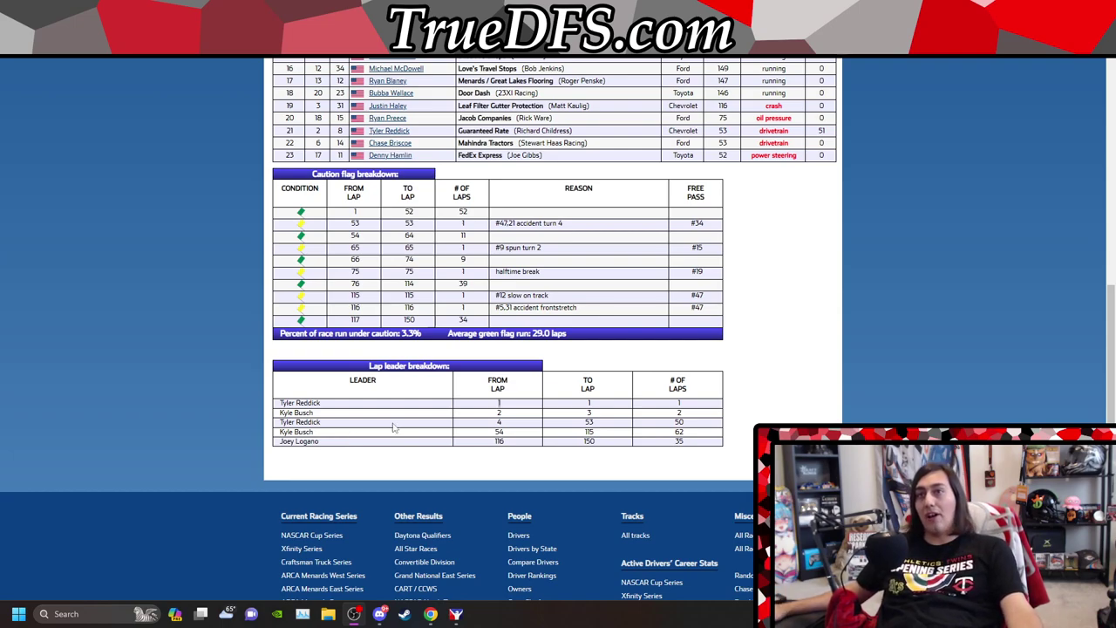
drag(509, 445, 550, 458)
click(523, 449)
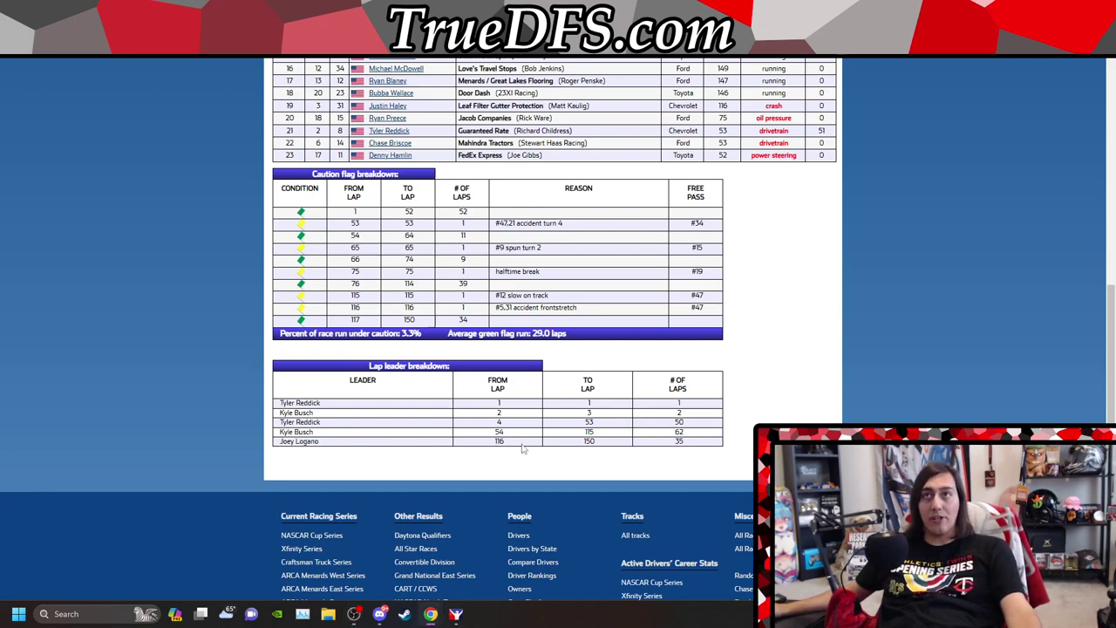
Step: View the results table on the 2023 race page and return to the 2022 race results
key(alt+Left)
scroll(784, 279, up, 4)
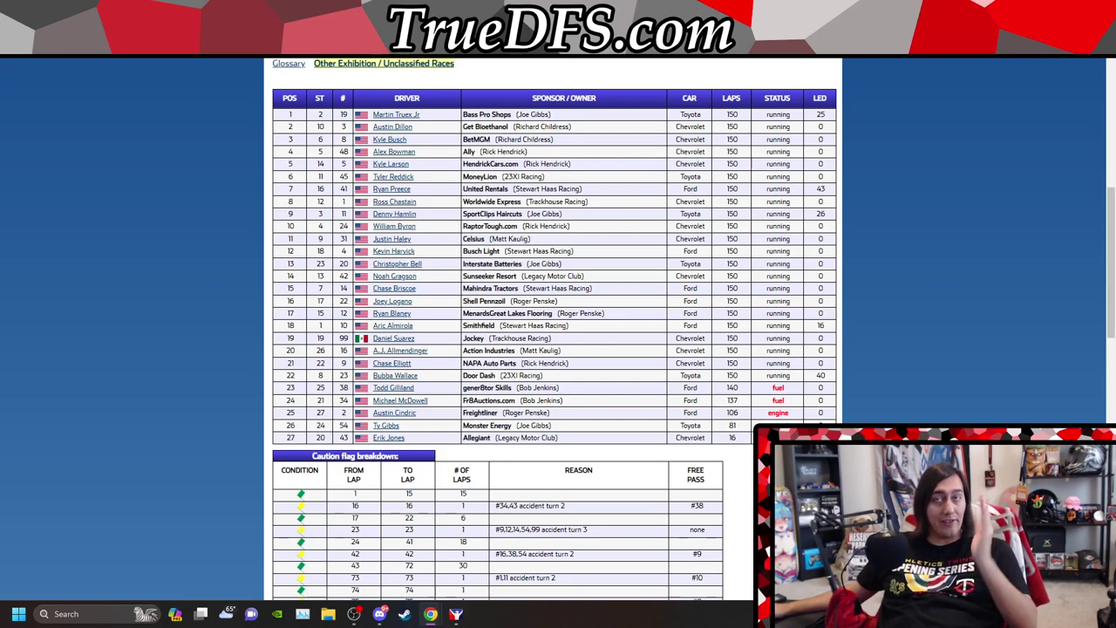
key(ctrl+Tab)
key(ctrl+Tab)
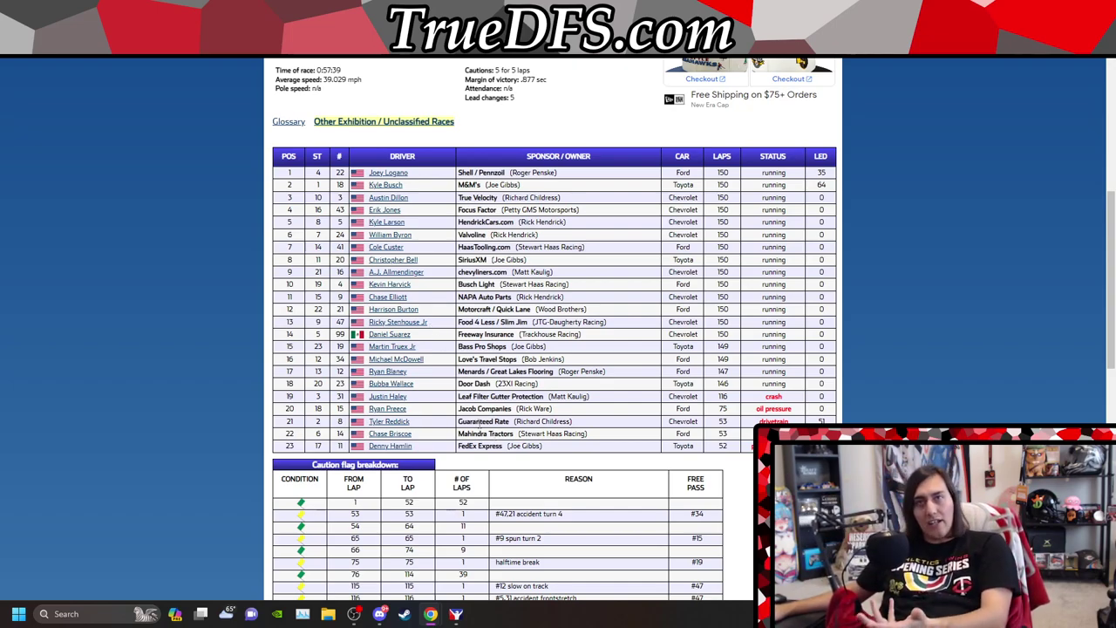
Step: Highlight the ST value of the 21st-place finisher in the 2022 results and compare that race with the 2023 results table
double_click(319, 421)
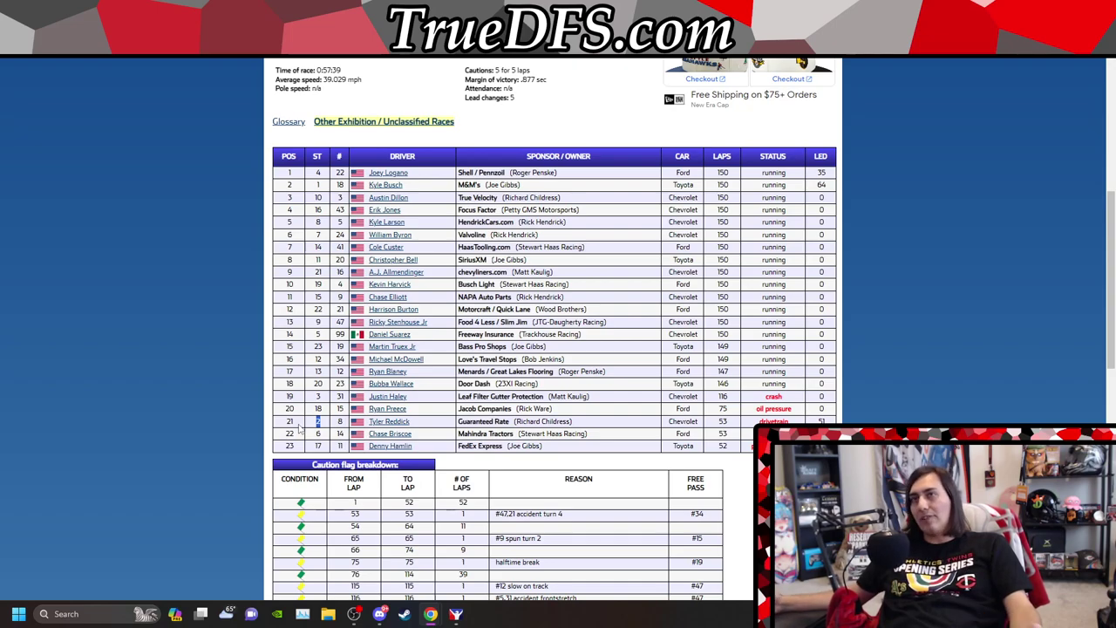
click(415, 127)
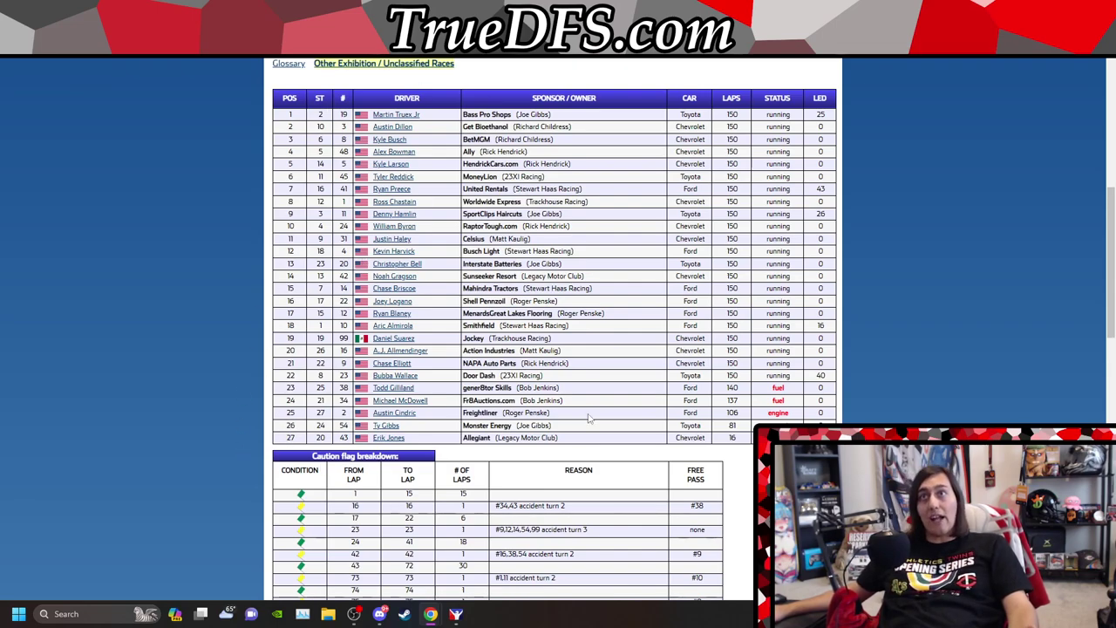
key(alt+Left)
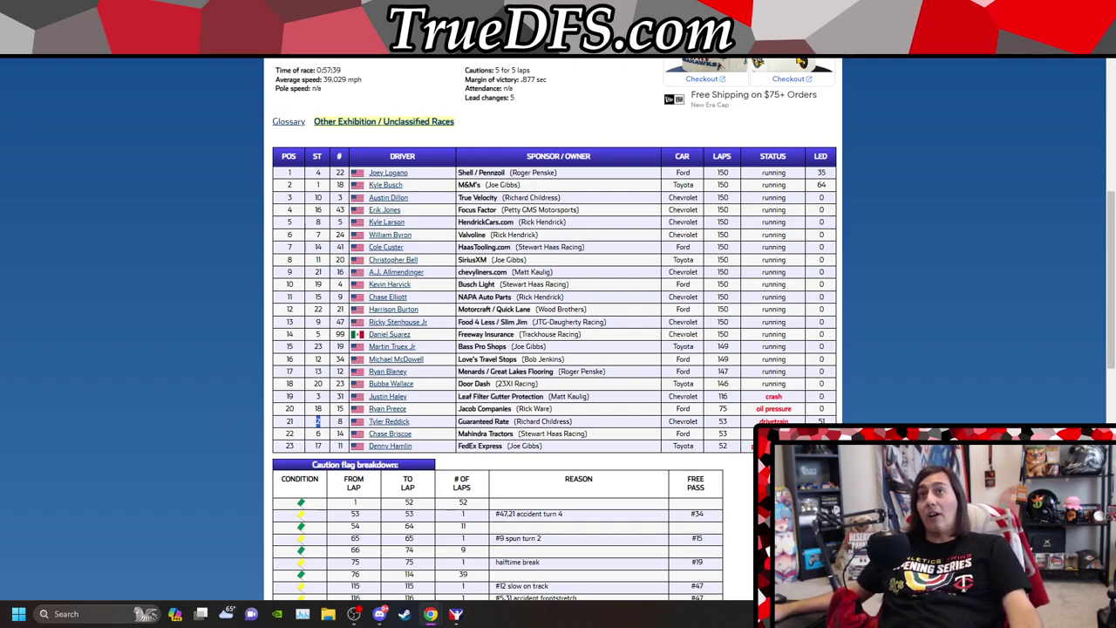
key(ctrl+Tab)
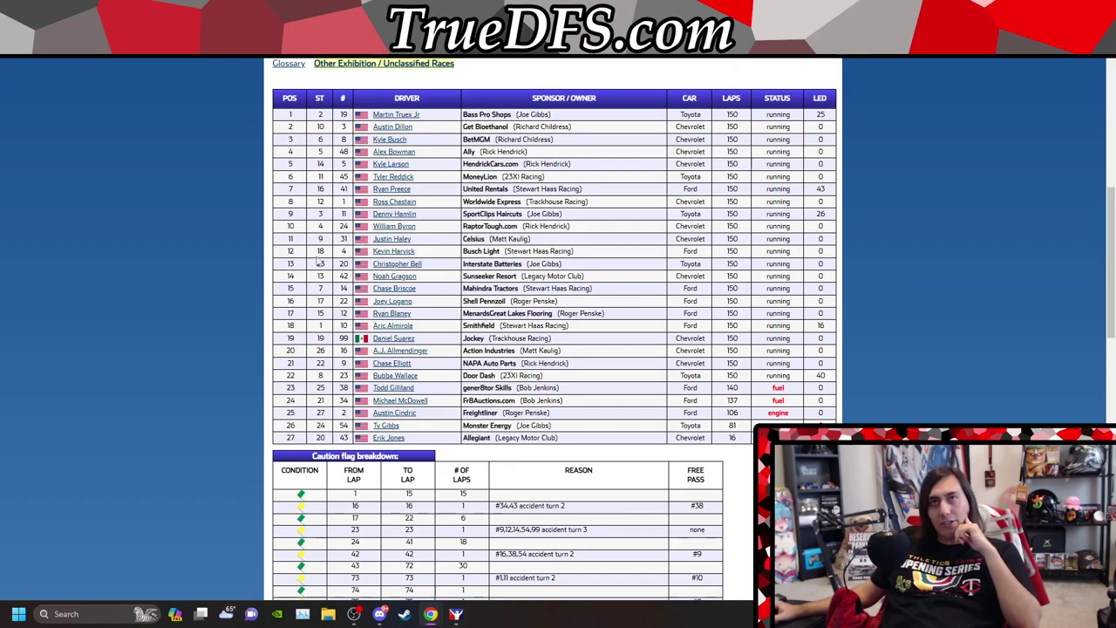
Step: Highlight the longer green-flag run lengths in the 2023 caution flag breakdown, ending with the run from lap 114 to 139
scroll(427, 343, down, 2)
scroll(427, 343, down, 2)
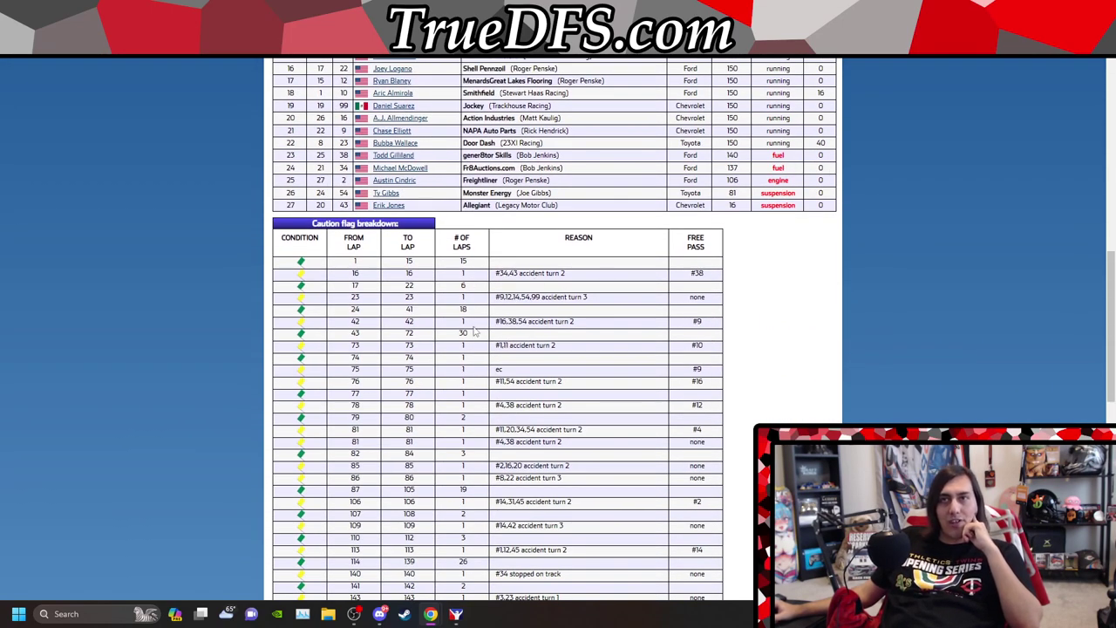
scroll(573, 311, down, 1)
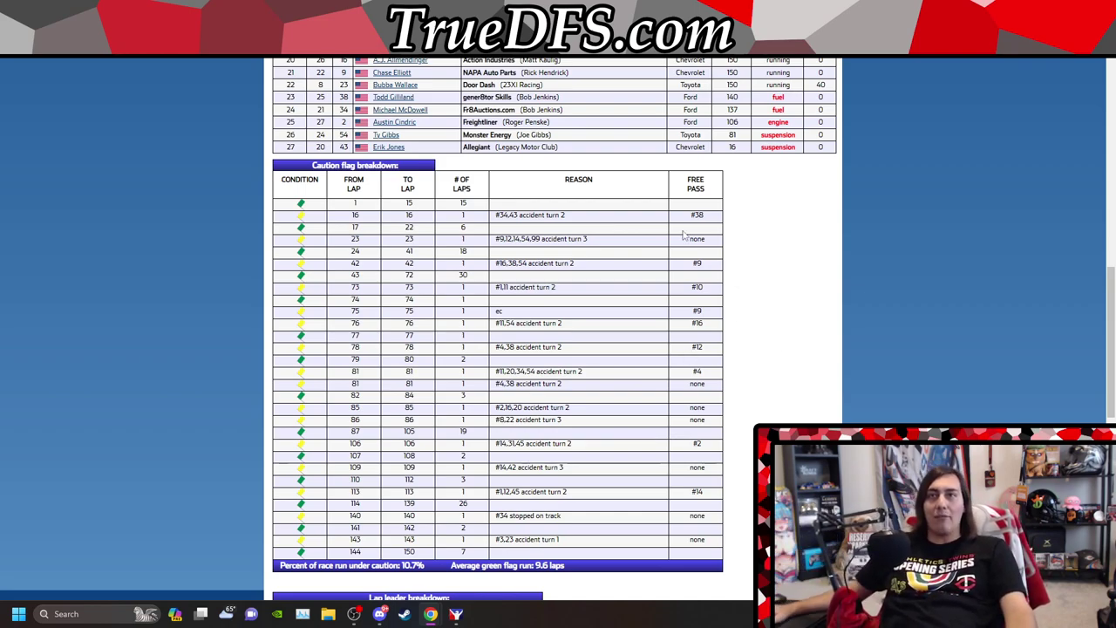
double_click(463, 275)
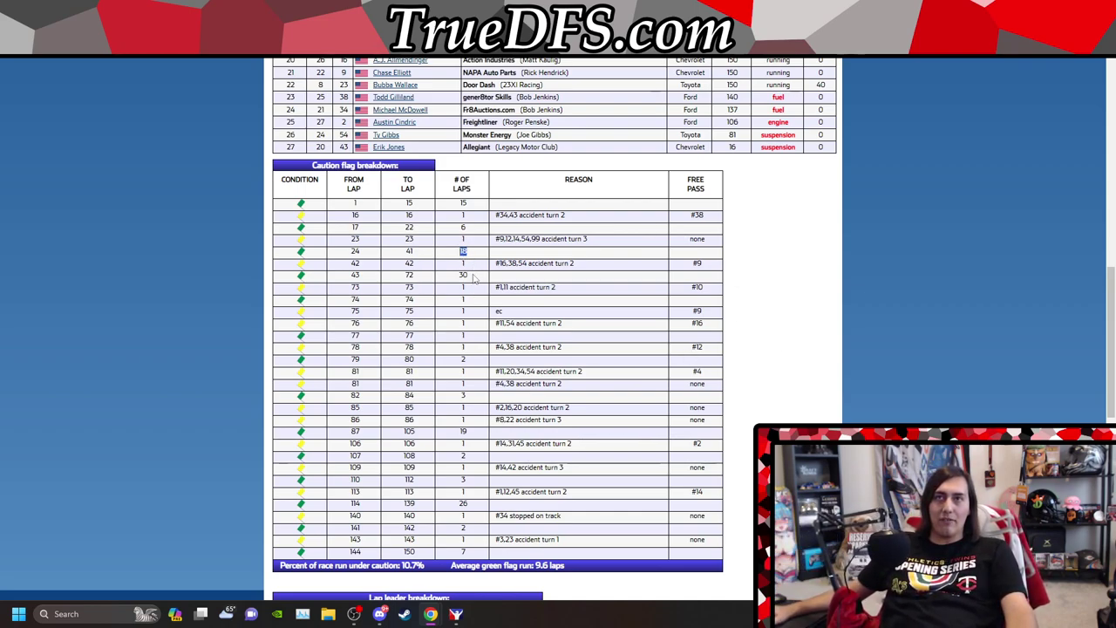
double_click(463, 430)
double_click(463, 503)
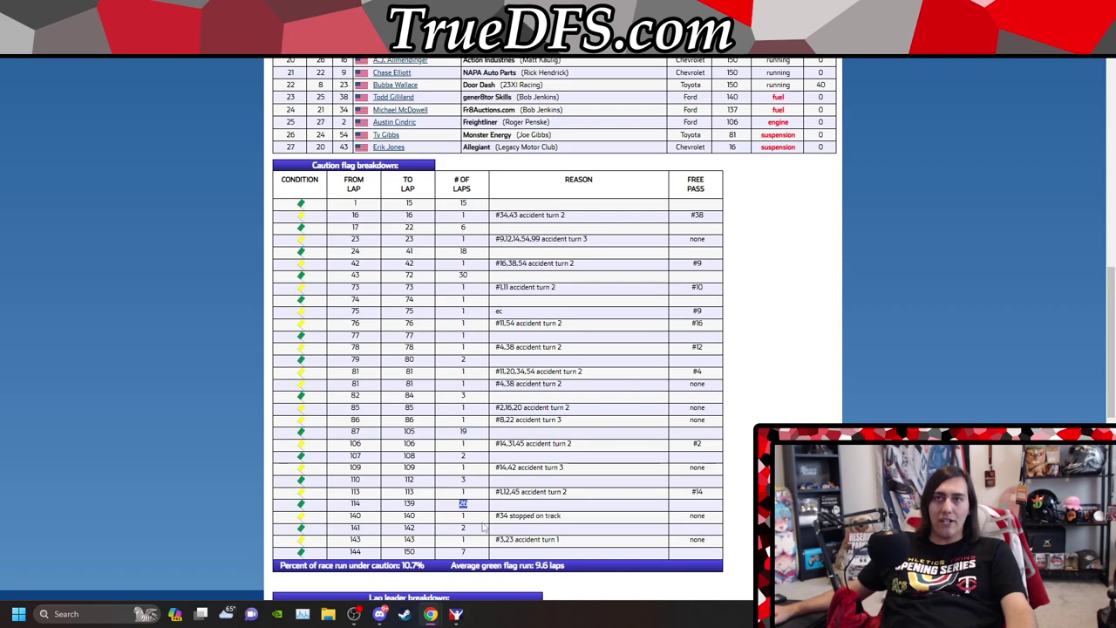
Step: Switch to the LA Clash 2024 spreadsheet and highlight the LL values in D1:D27 of the 2023 sheet, clearing the selection when done
key(ctrl+Tab)
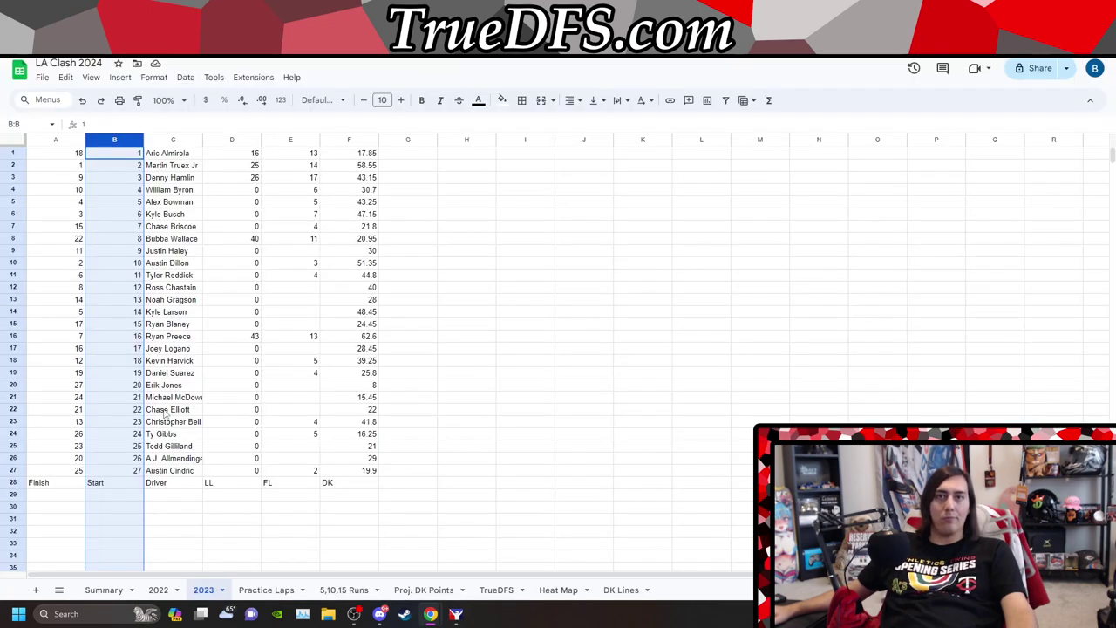
click(59, 589)
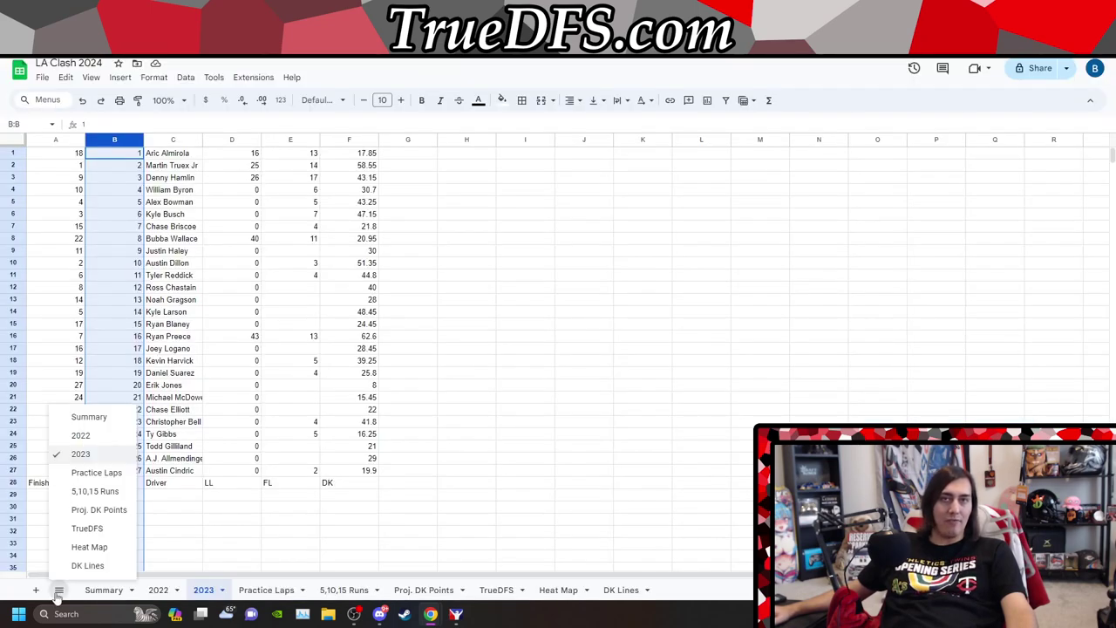
click(502, 385)
drag(238, 157, 258, 476)
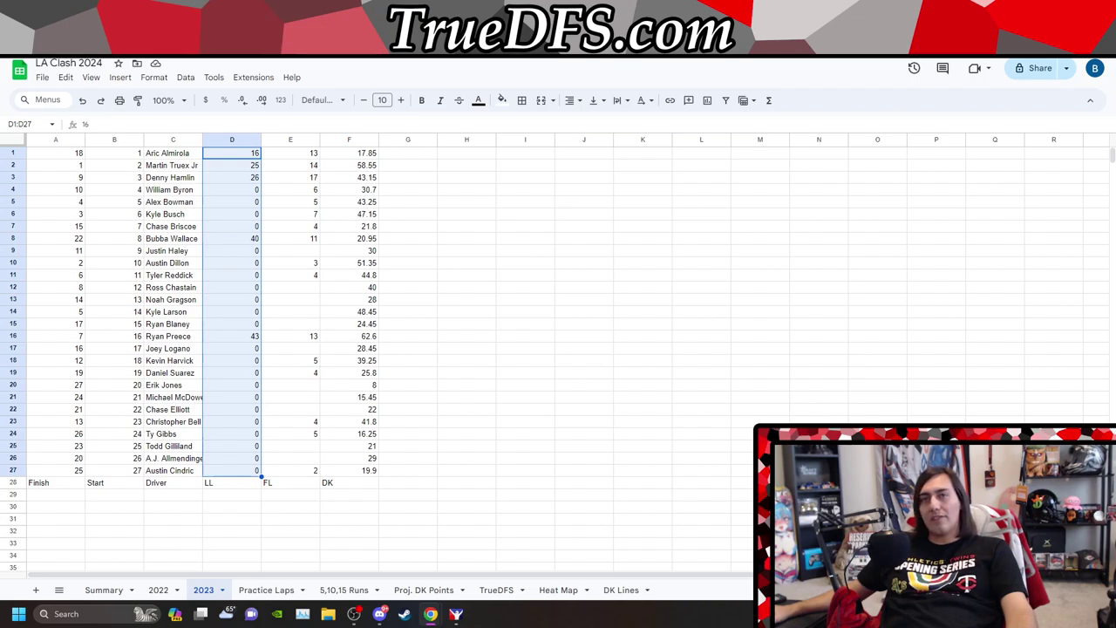
click(659, 344)
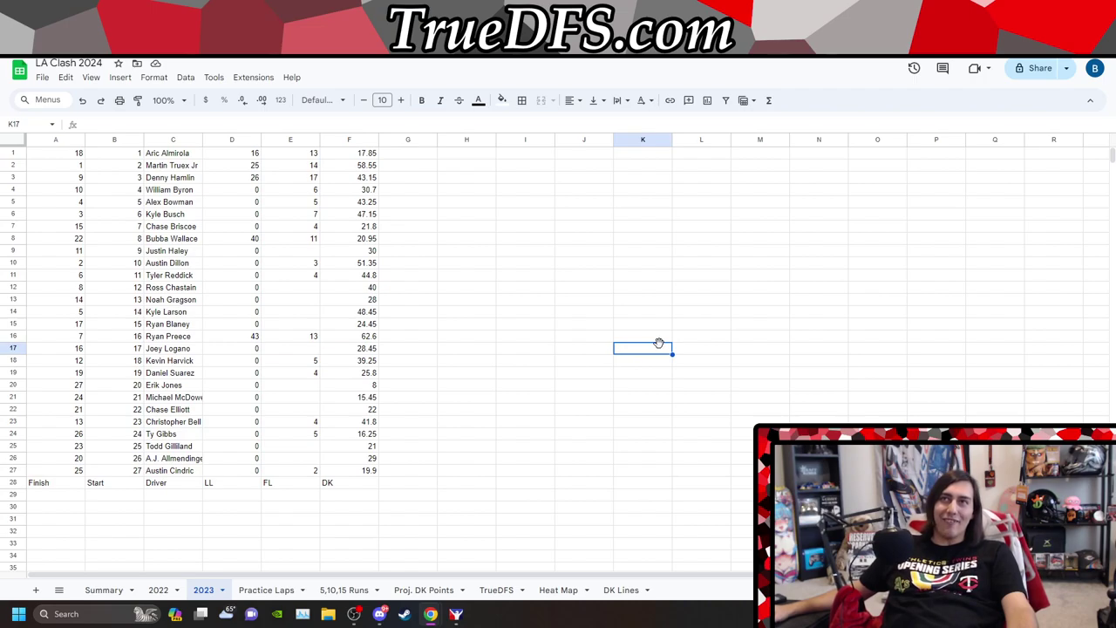
drag(246, 153, 232, 474)
click(654, 409)
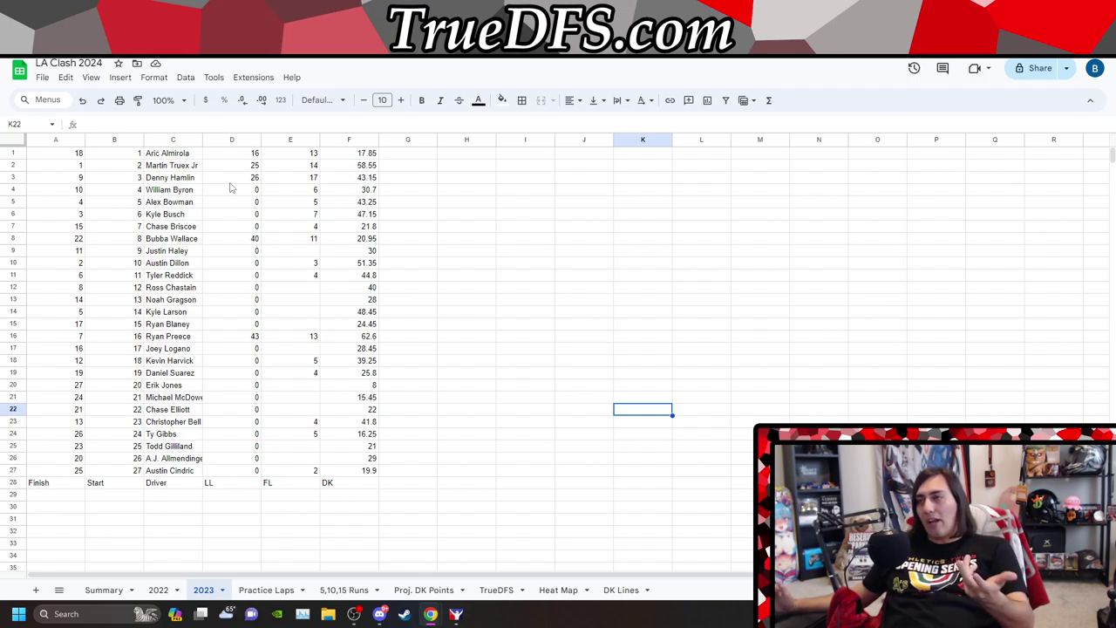
Step: Recheck the 2023 caution flag breakdown, and compare the 2022 sheet with the 2023 sheet in LA Clash 2024
key(ctrl+Tab)
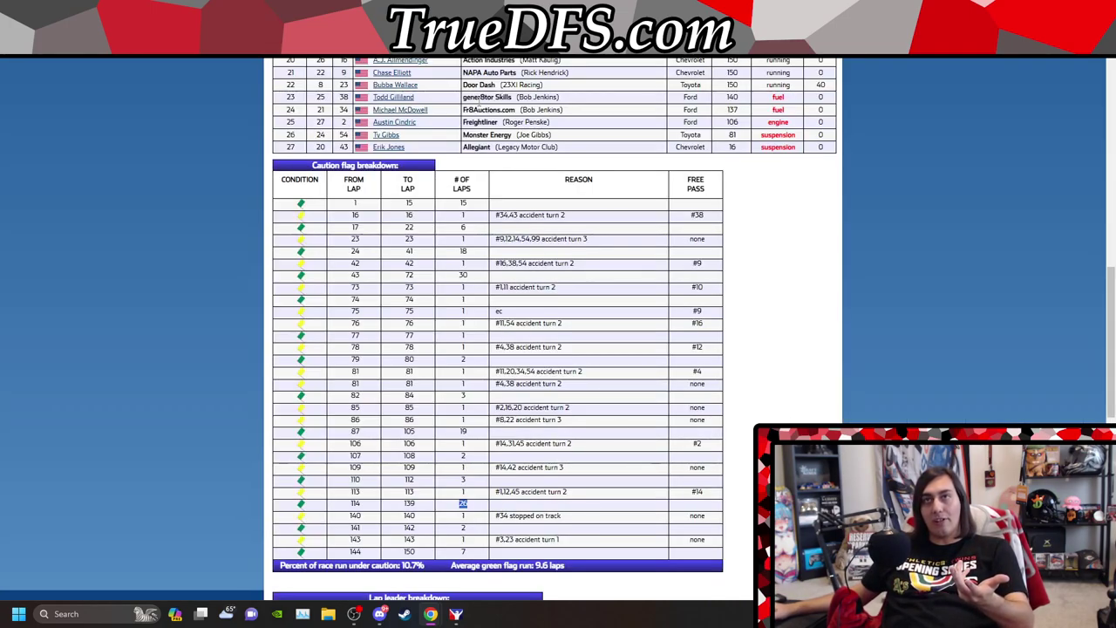
key(ctrl+shift+Tab)
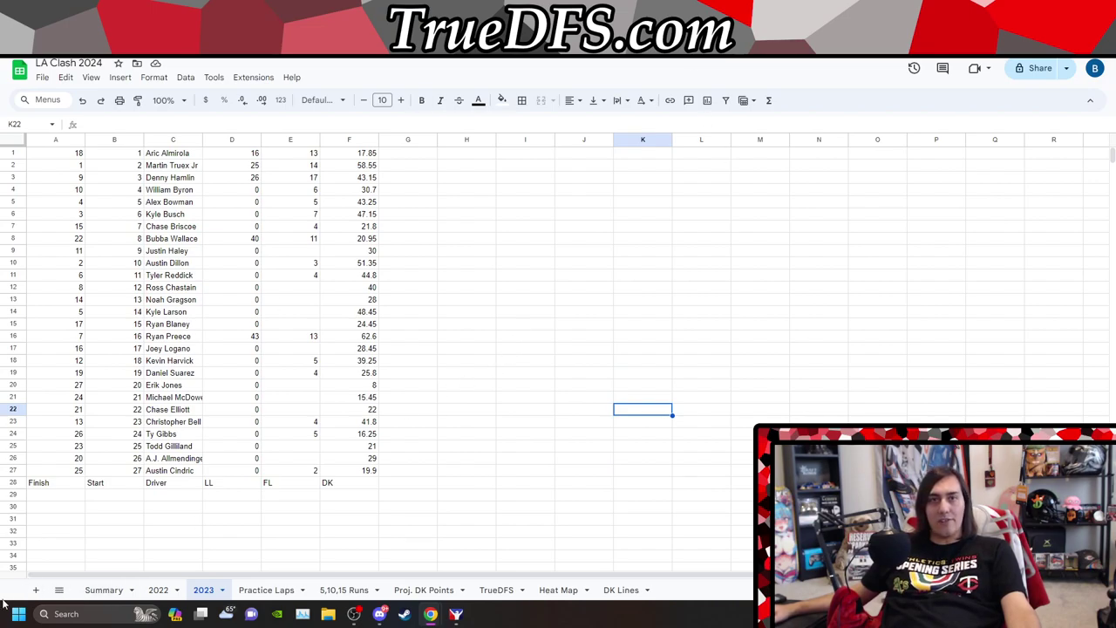
click(59, 589)
click(102, 437)
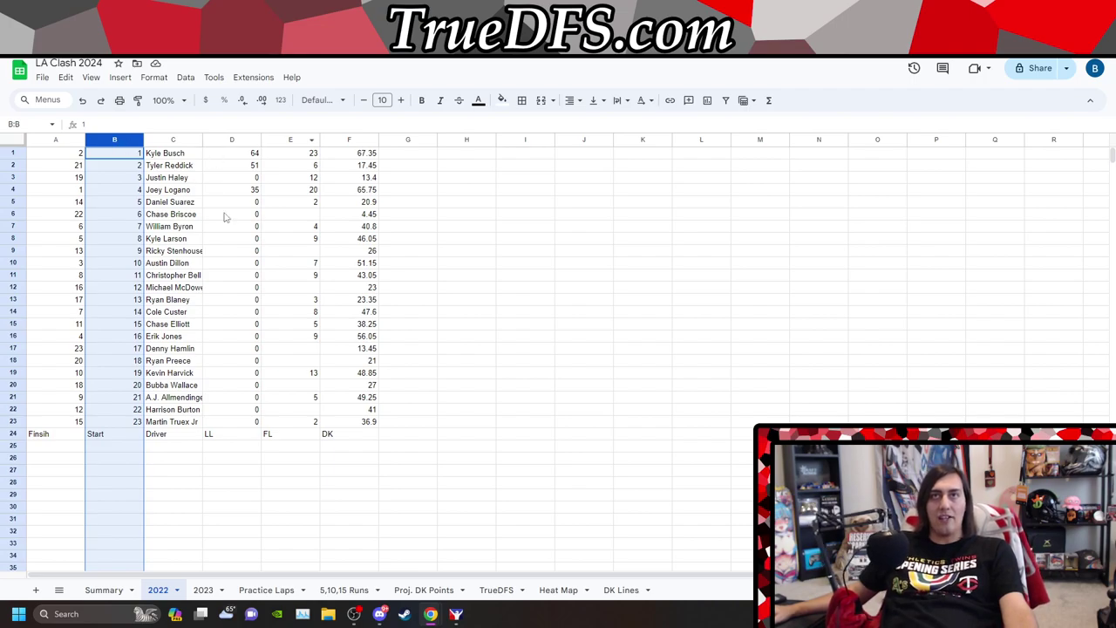
click(59, 592)
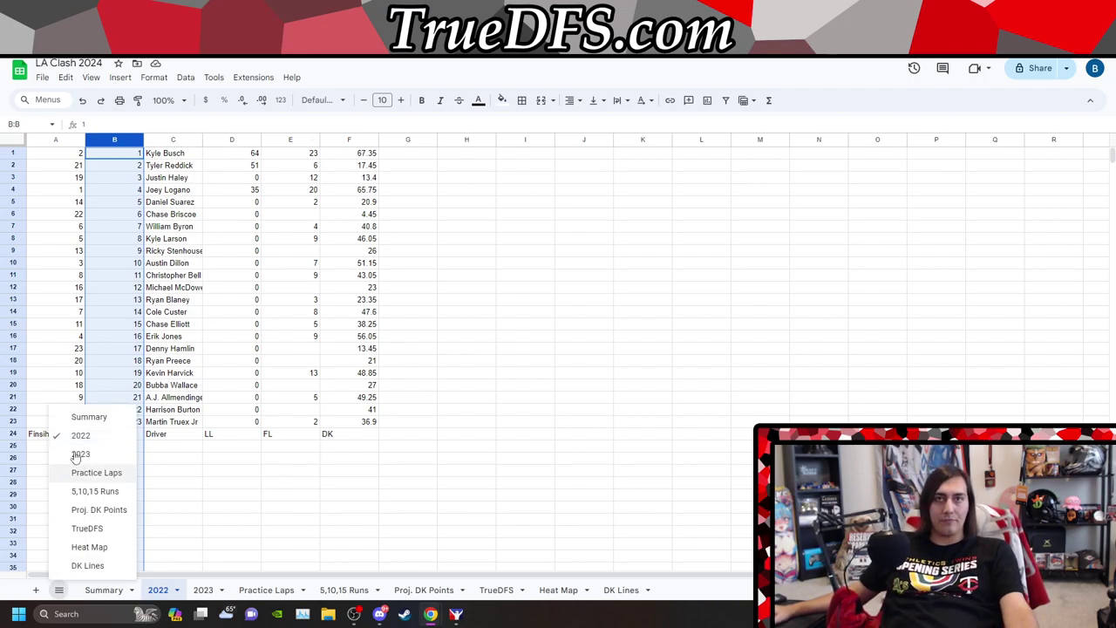
click(79, 451)
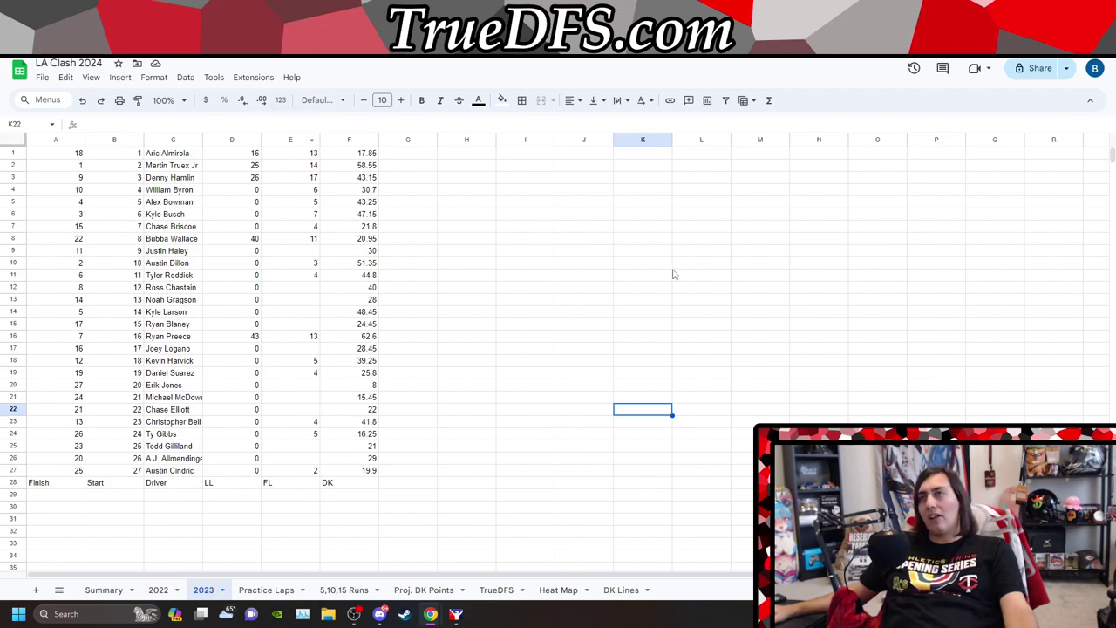
Step: Go through the LL and FL cells of the 2023 lap leaders starting 1st, 2nd, 3rd, 8th and 16th
click(304, 152)
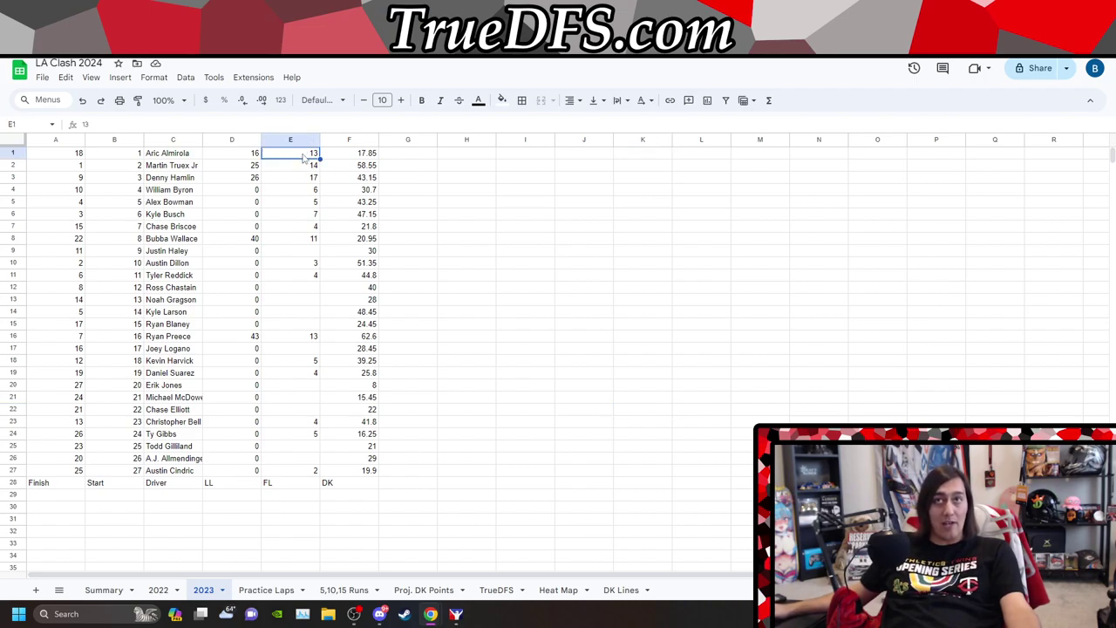
click(235, 159)
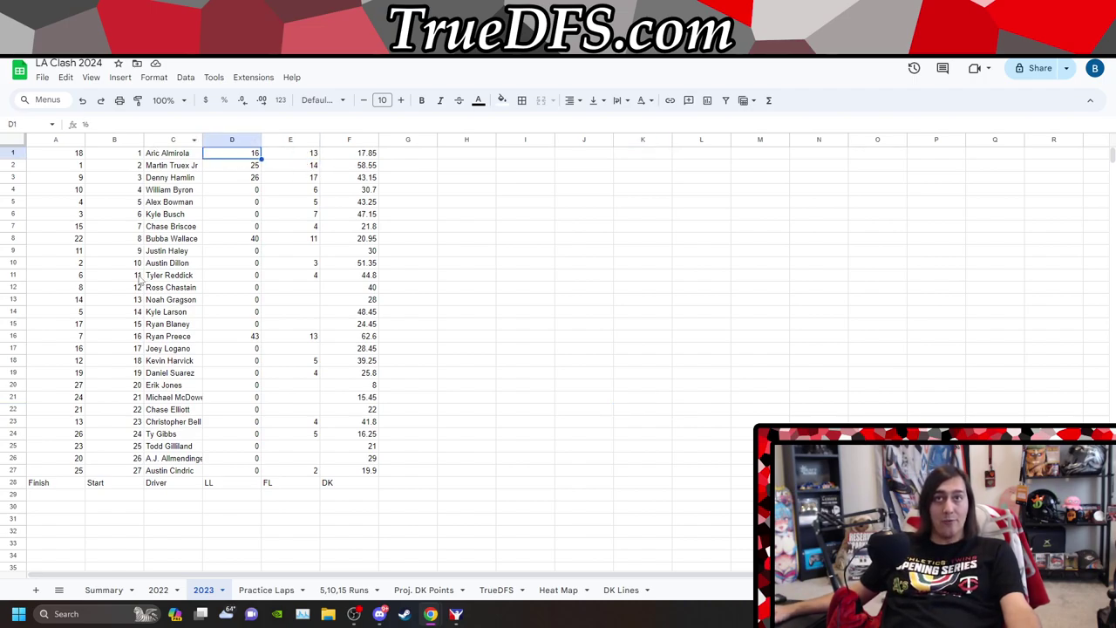
click(285, 167)
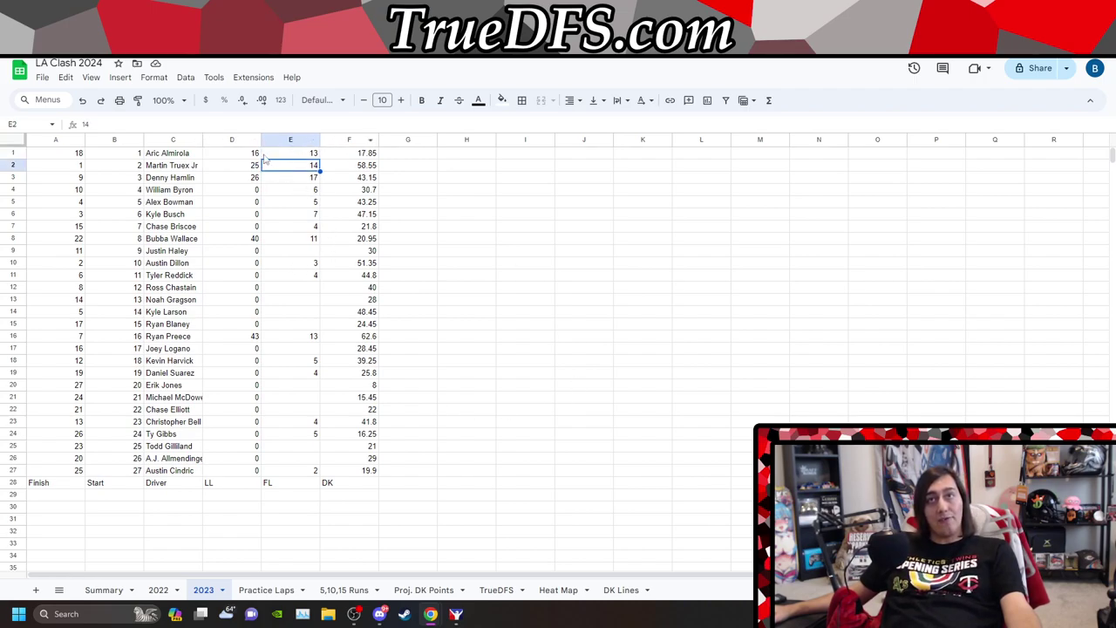
key(Down)
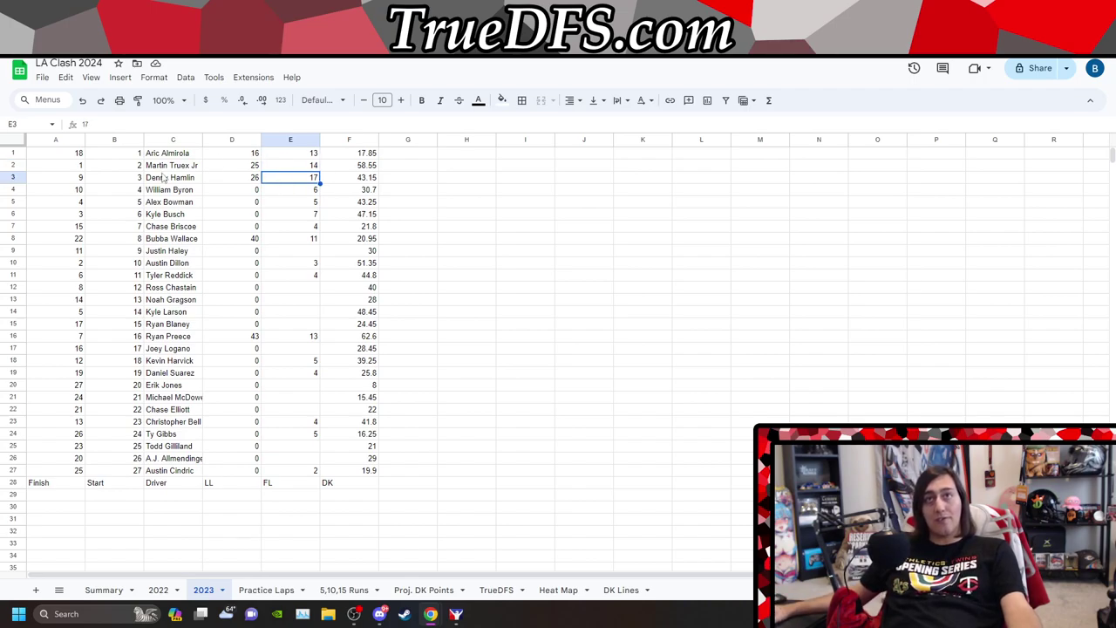
click(297, 239)
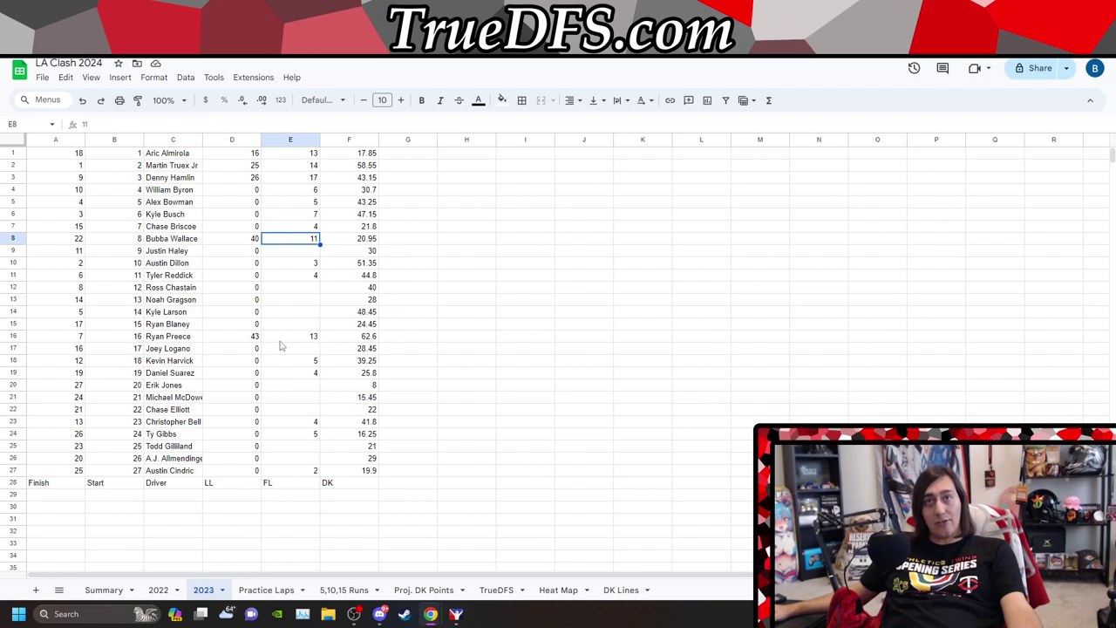
click(229, 340)
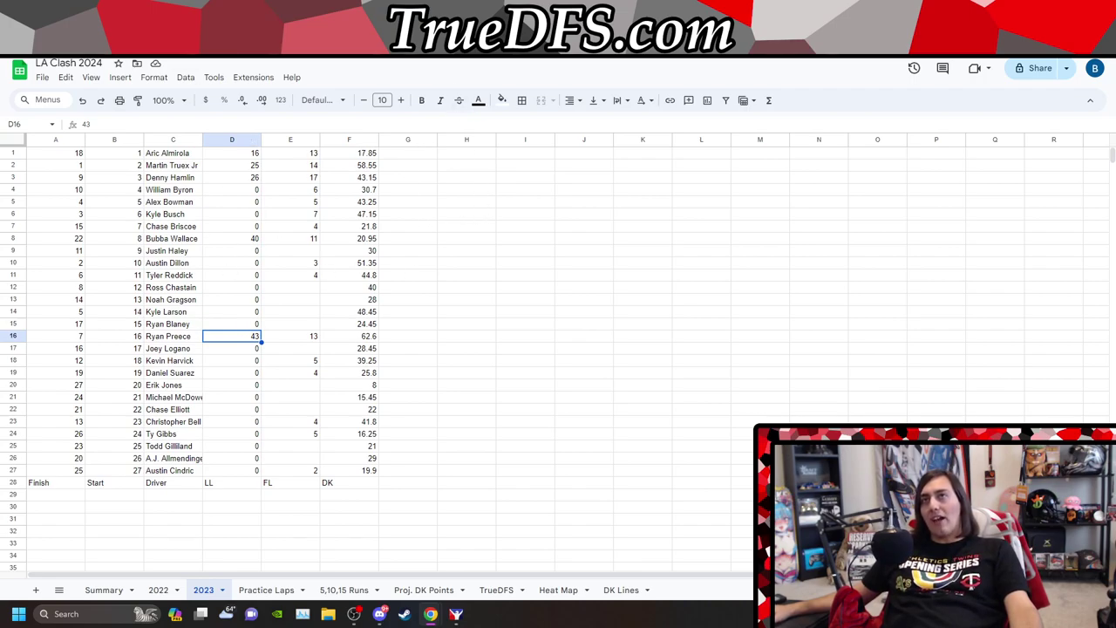
Step: Recheck the 2023 race results page and sort the 2023 sheet by the DK column from Z to A
click(540, 17)
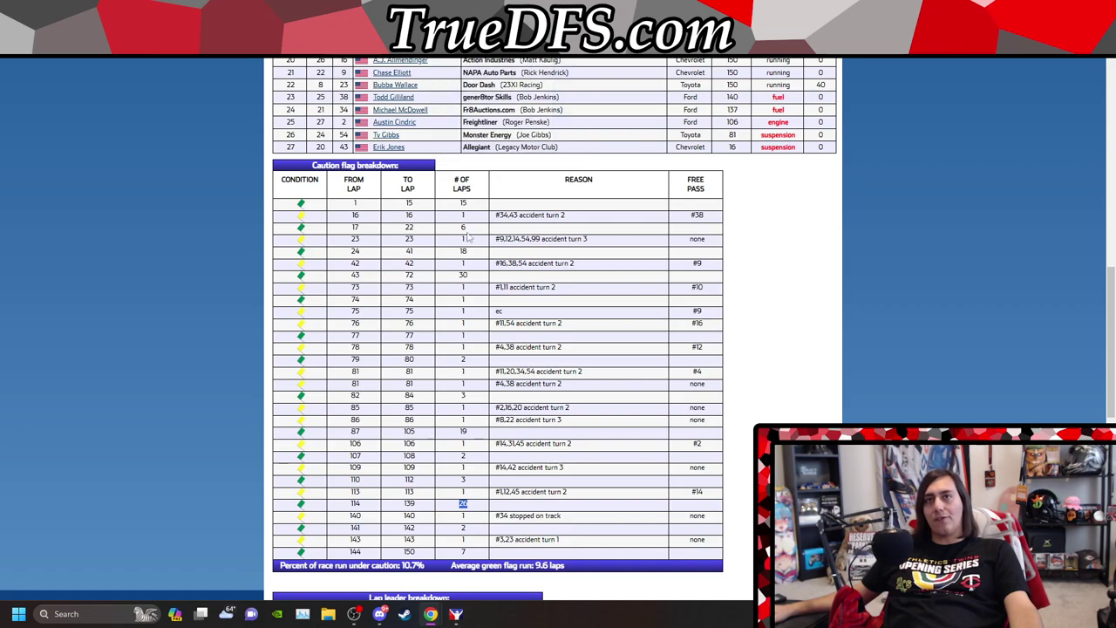
scroll(417, 240, up, 3)
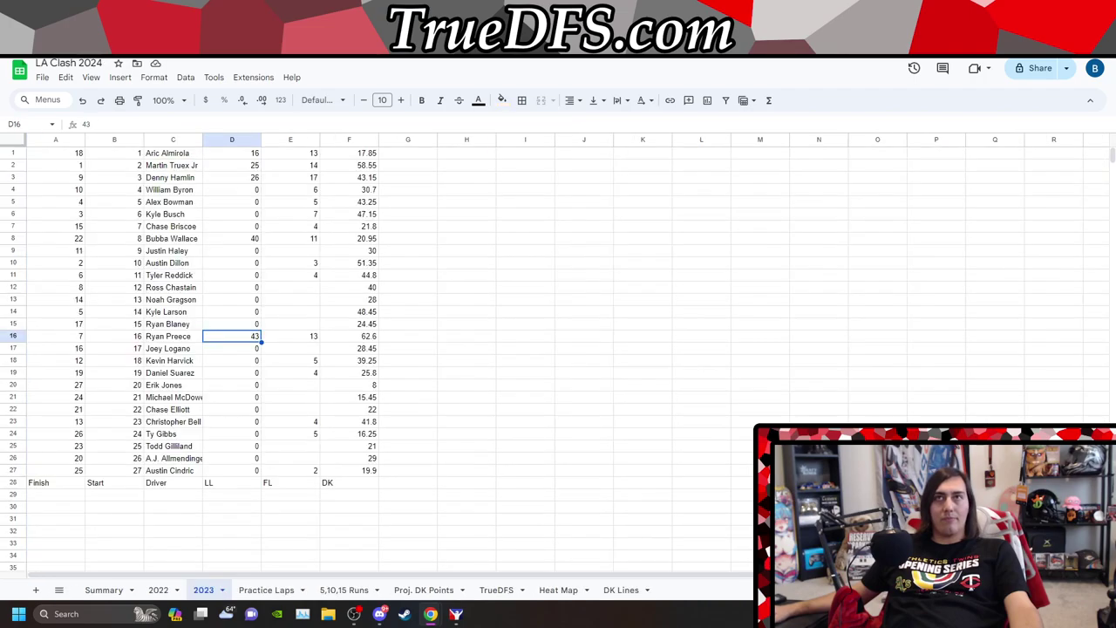
click(371, 141)
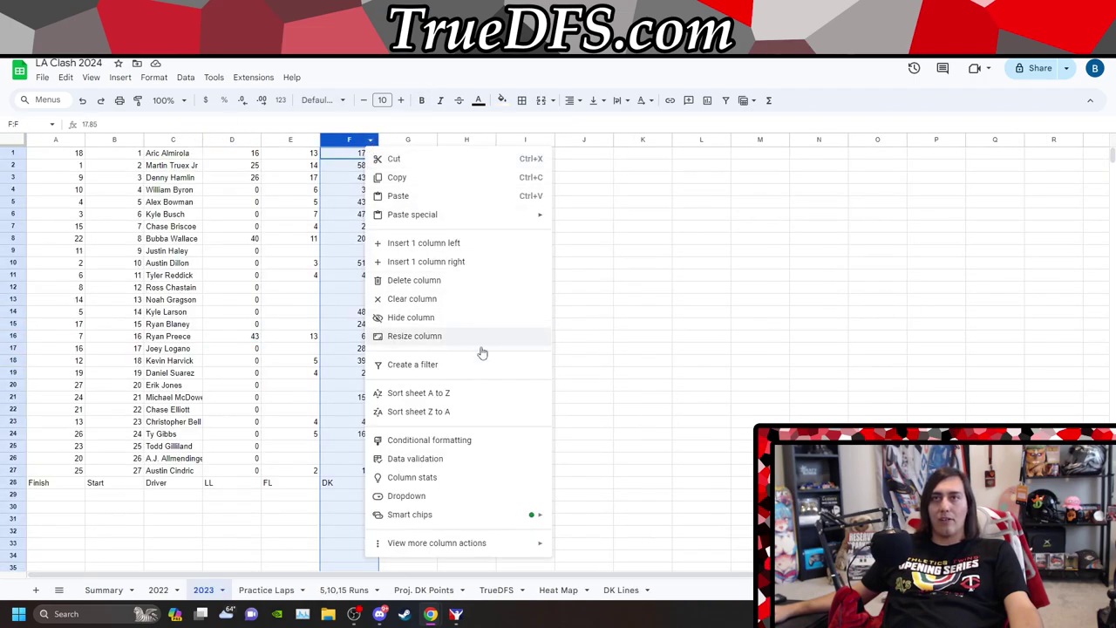
click(470, 417)
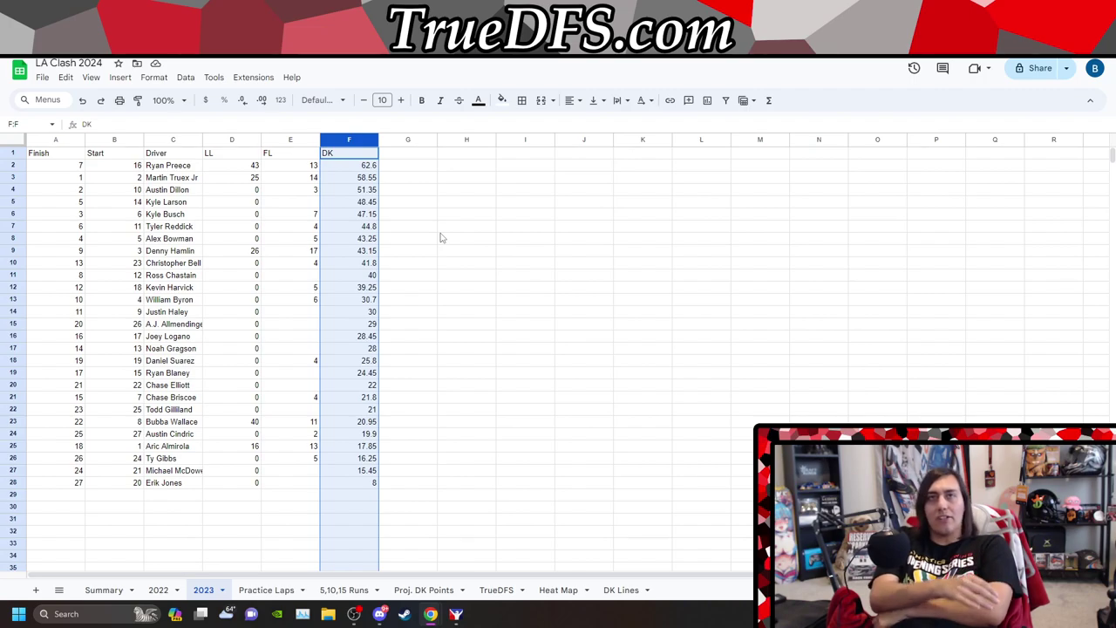
Step: Switch to the 2022 sheet and sort it by the DK column from Z to A
click(60, 590)
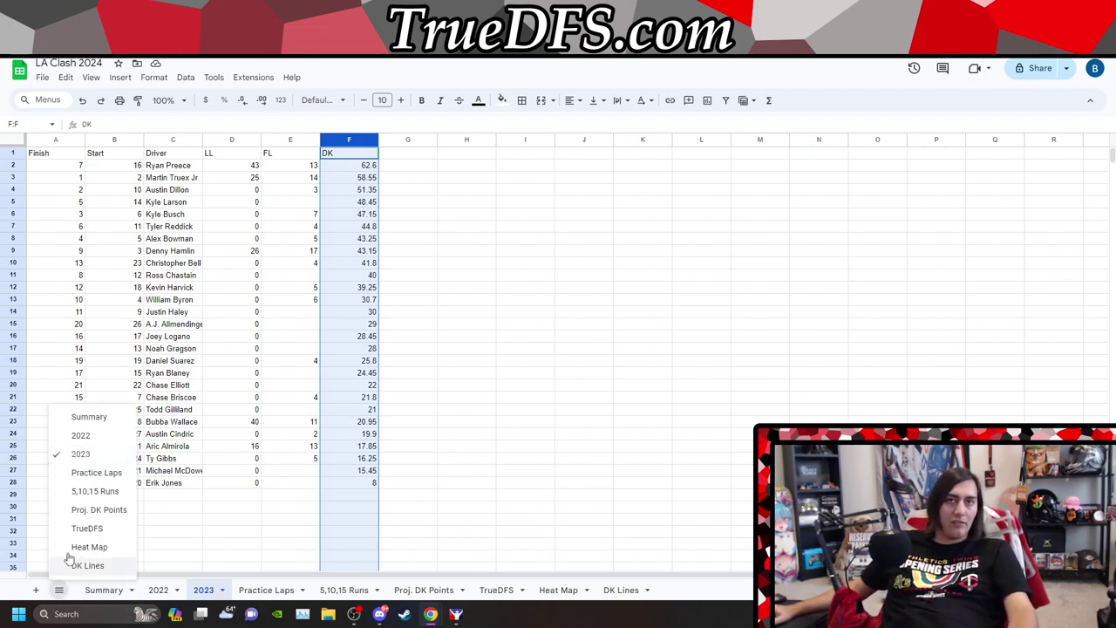
click(102, 441)
click(370, 140)
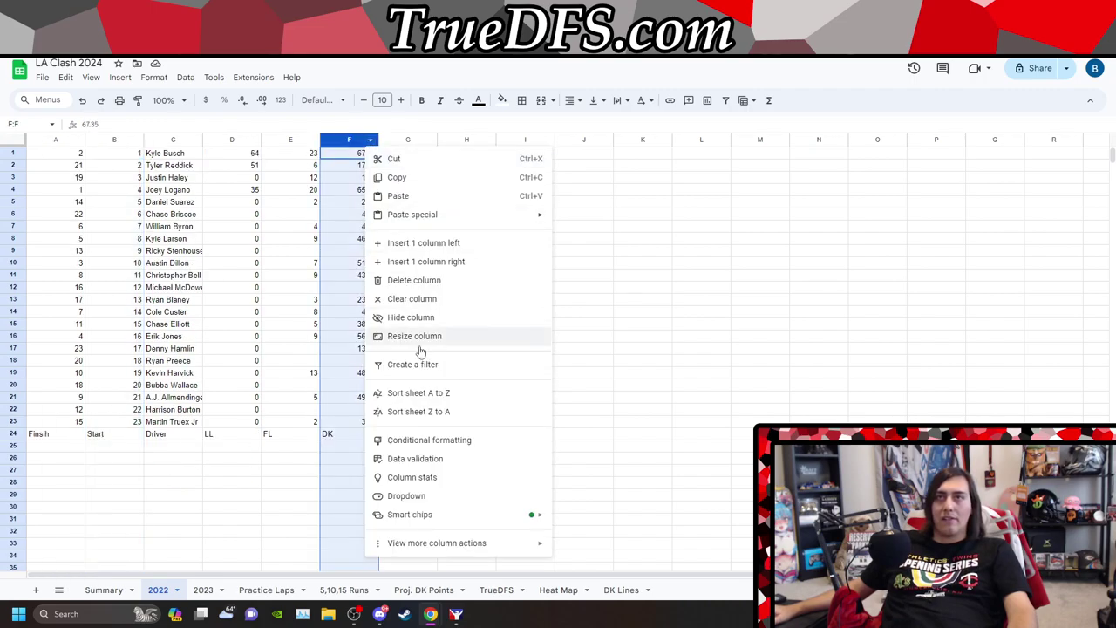
click(455, 412)
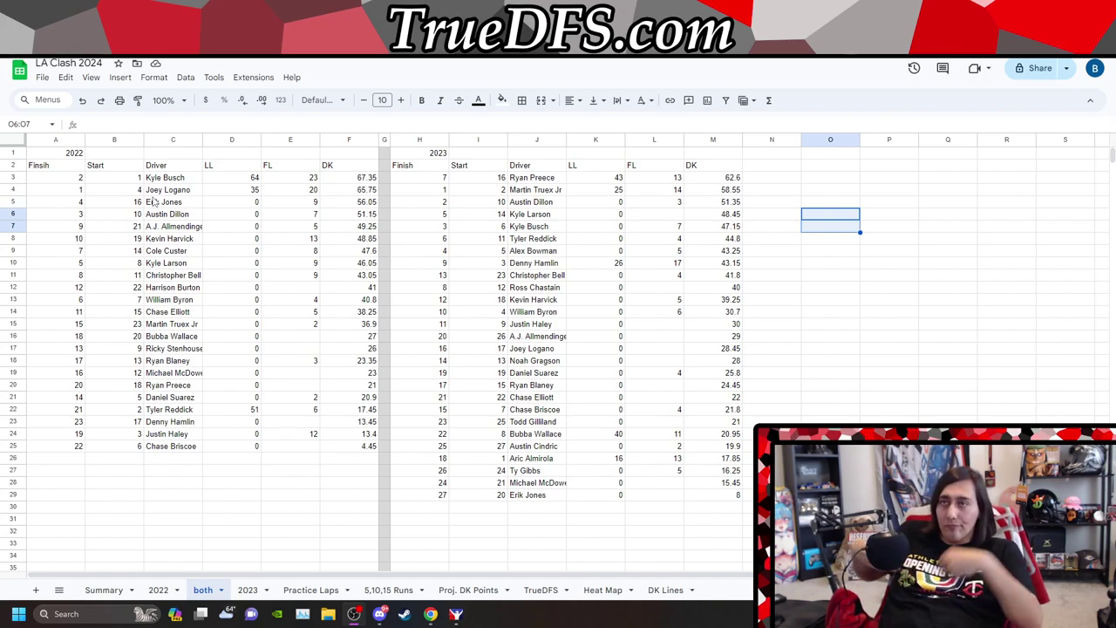
Step: Shade the upper result rows A3:N13 of the combined 2022 and 2023 sheet light gray
drag(771, 177, 58, 303)
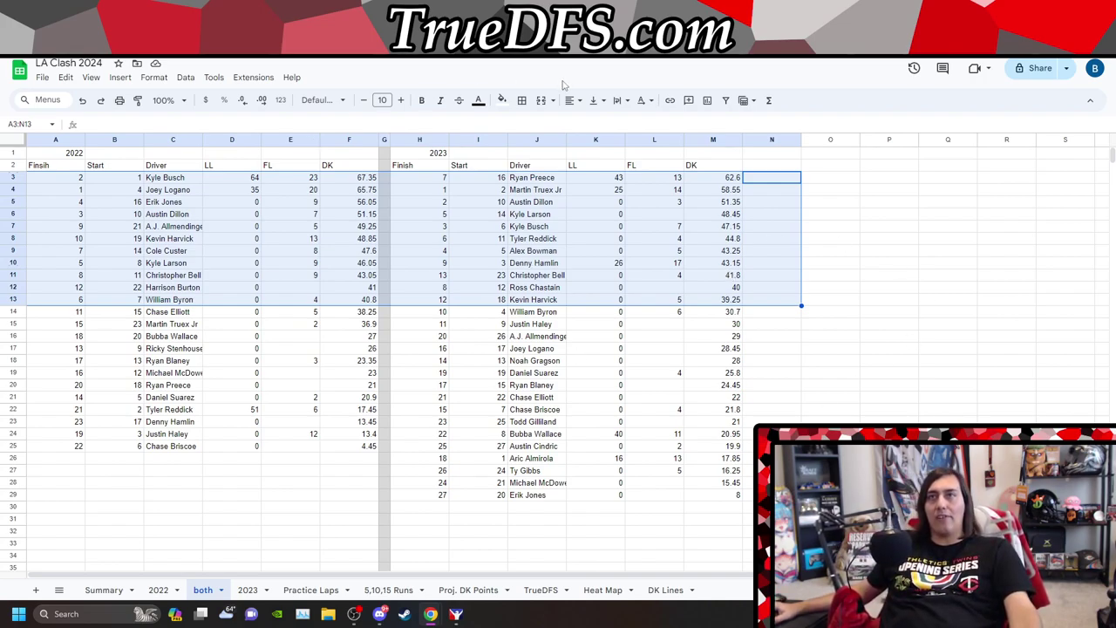
click(502, 100)
click(595, 141)
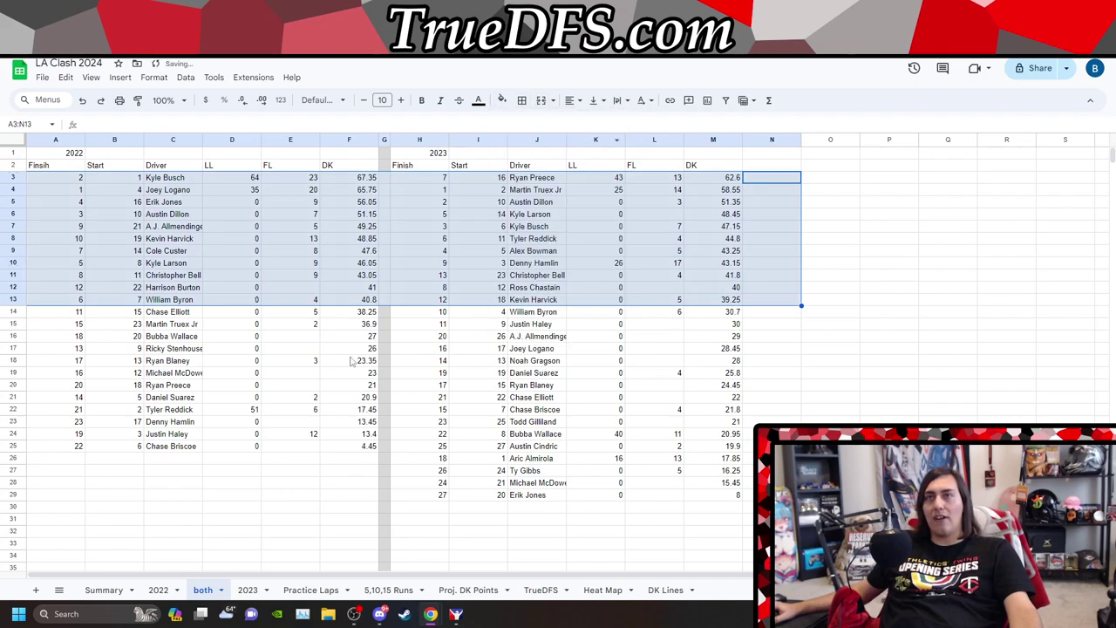
Step: Black out the lower-scoring result rows by filling A14:N32 of the combined sheet with black
click(77, 315)
drag(77, 316, 771, 530)
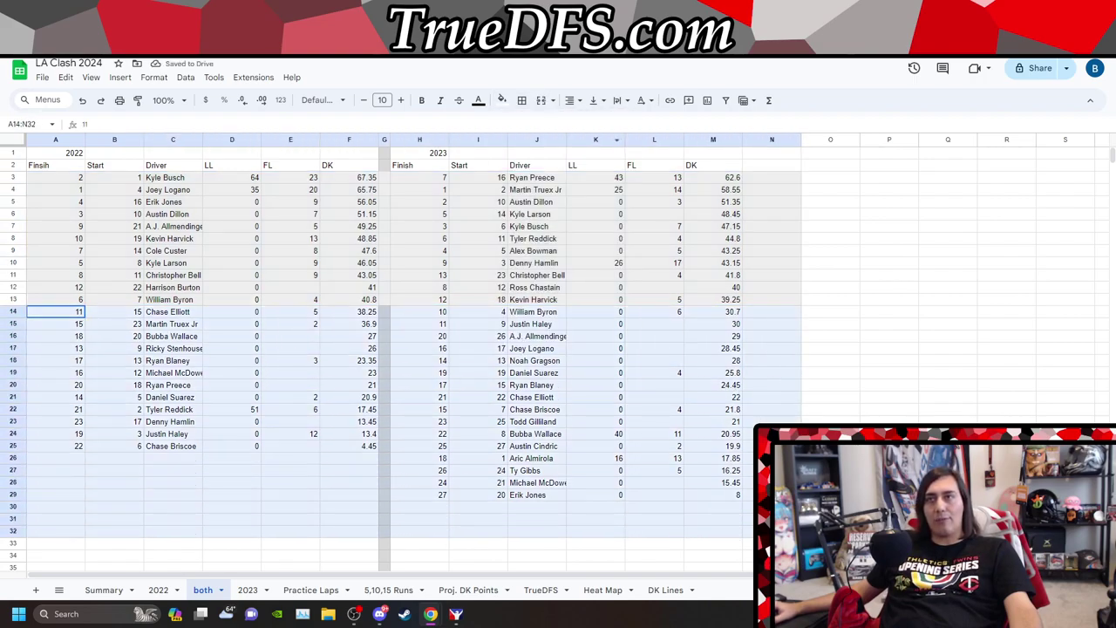
click(502, 99)
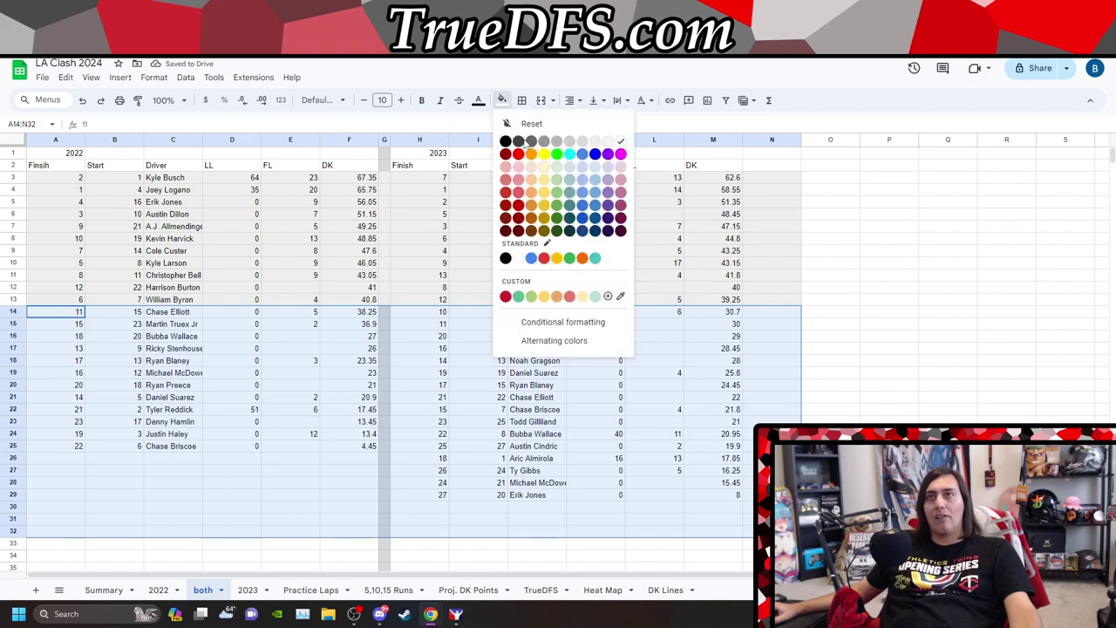
click(511, 144)
click(808, 217)
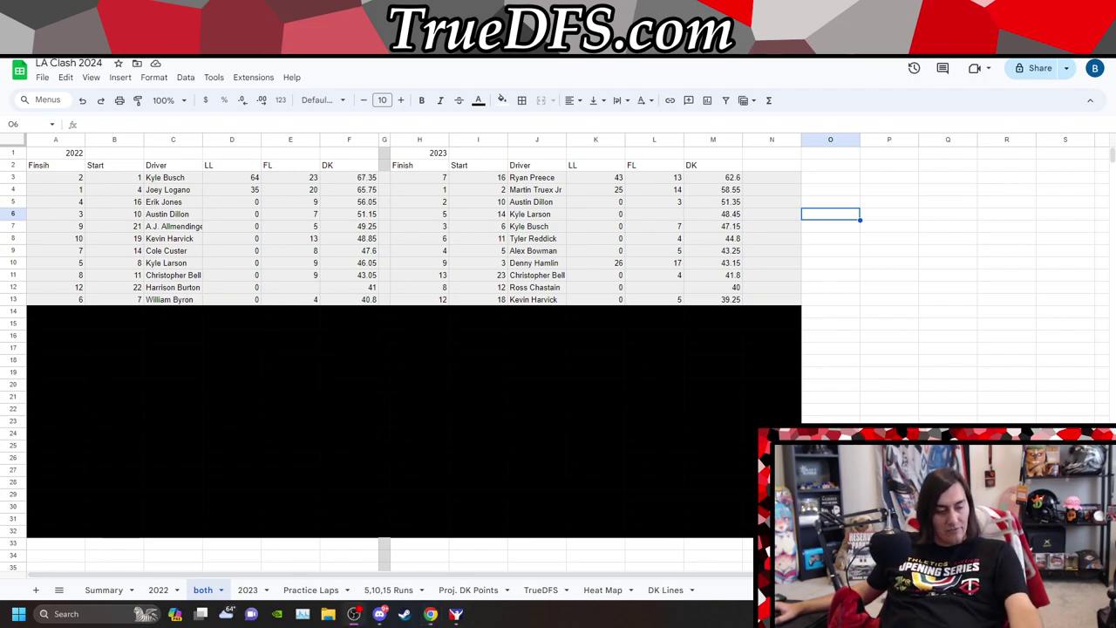
Step: Check the 2024 Clash format graphic, and fill the 2022 and 2023 Start cells with values from 10 to 16 in cyan
key(alt+Tab)
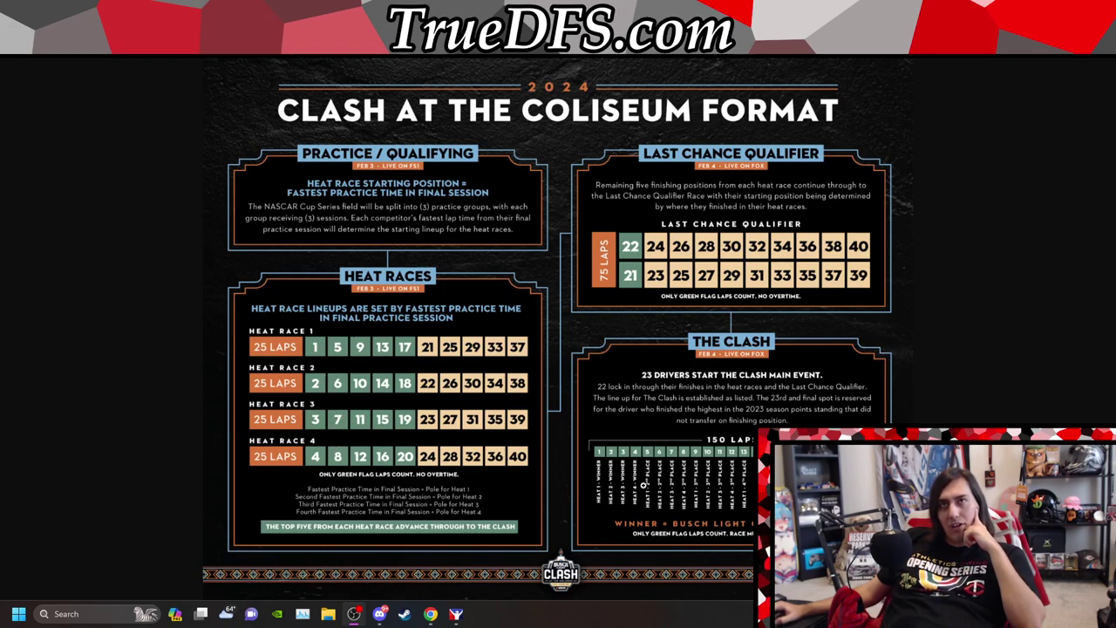
key(alt+Tab)
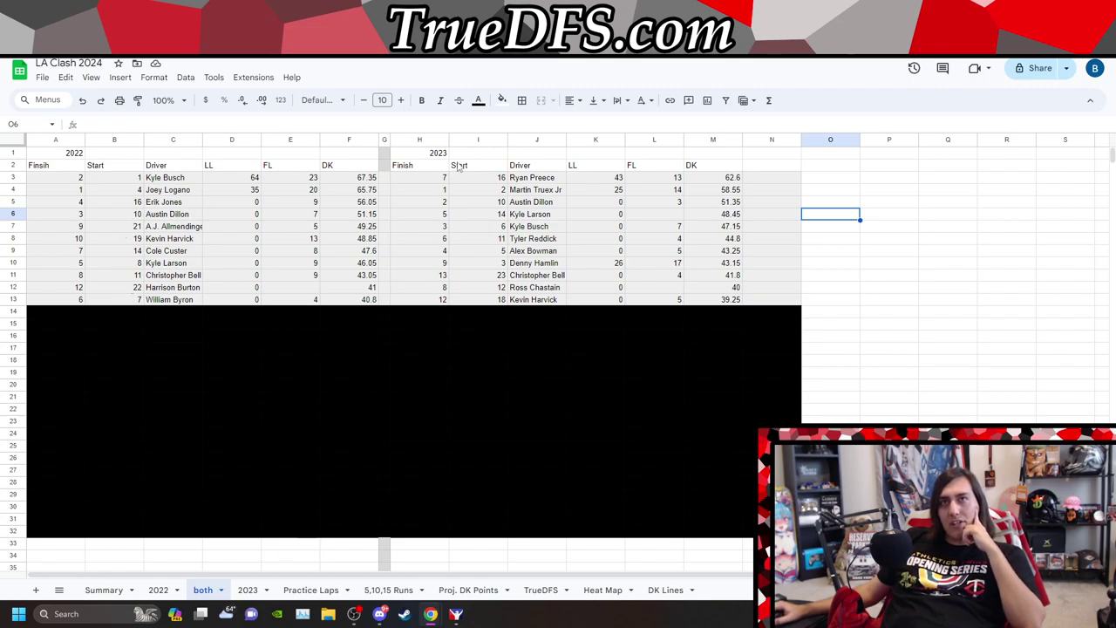
click(485, 179)
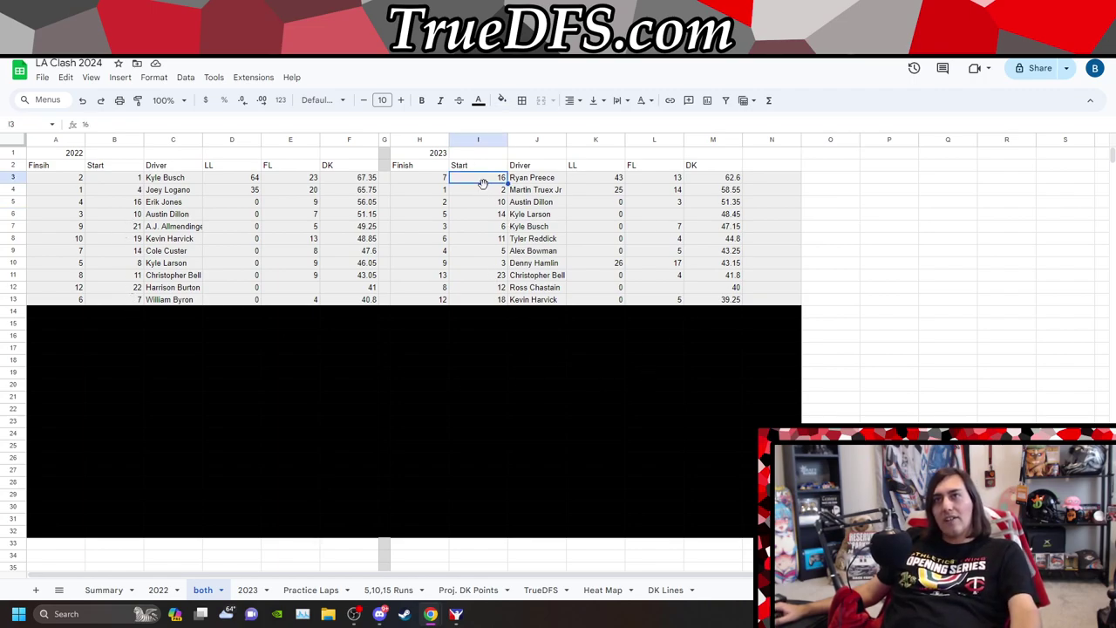
ctrl+drag(480, 206, 484, 216)
ctrl+click(487, 243)
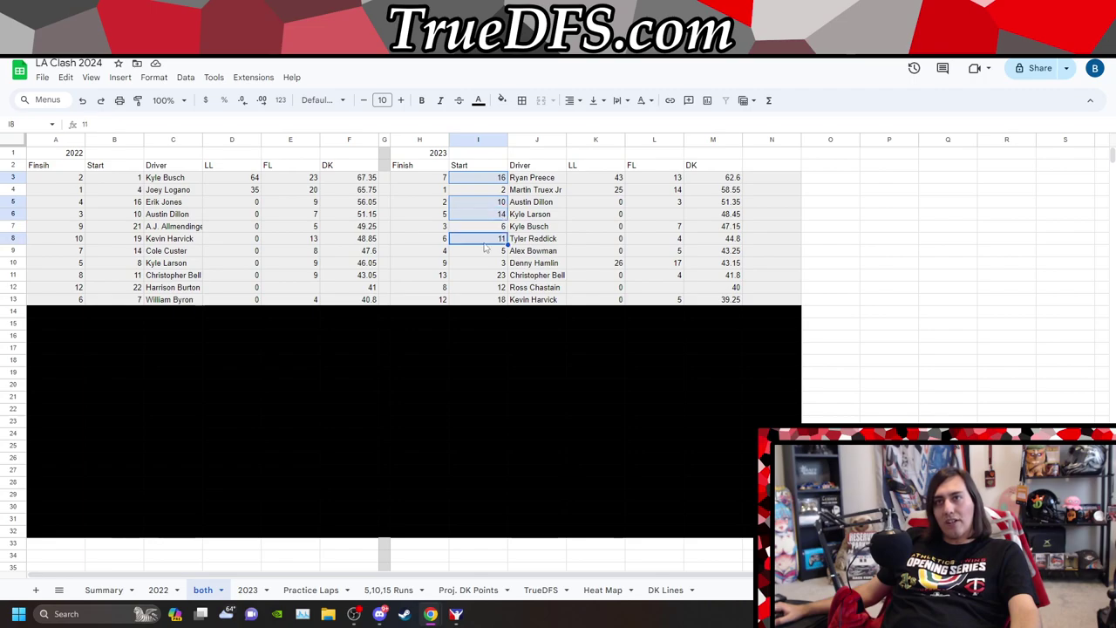
ctrl+click(486, 288)
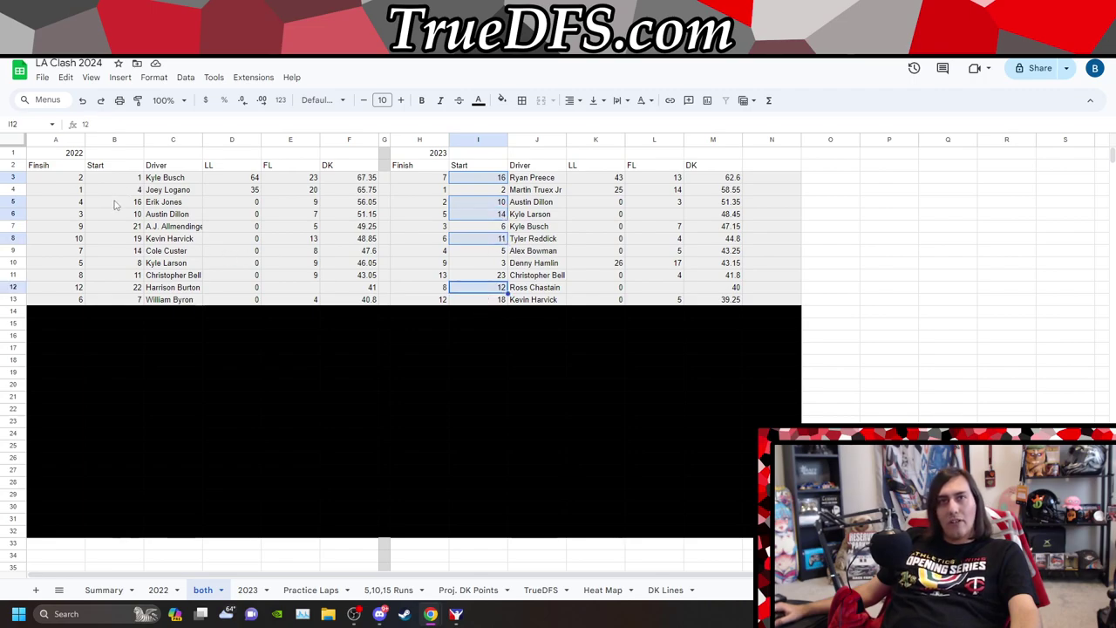
ctrl+drag(128, 218, 122, 204)
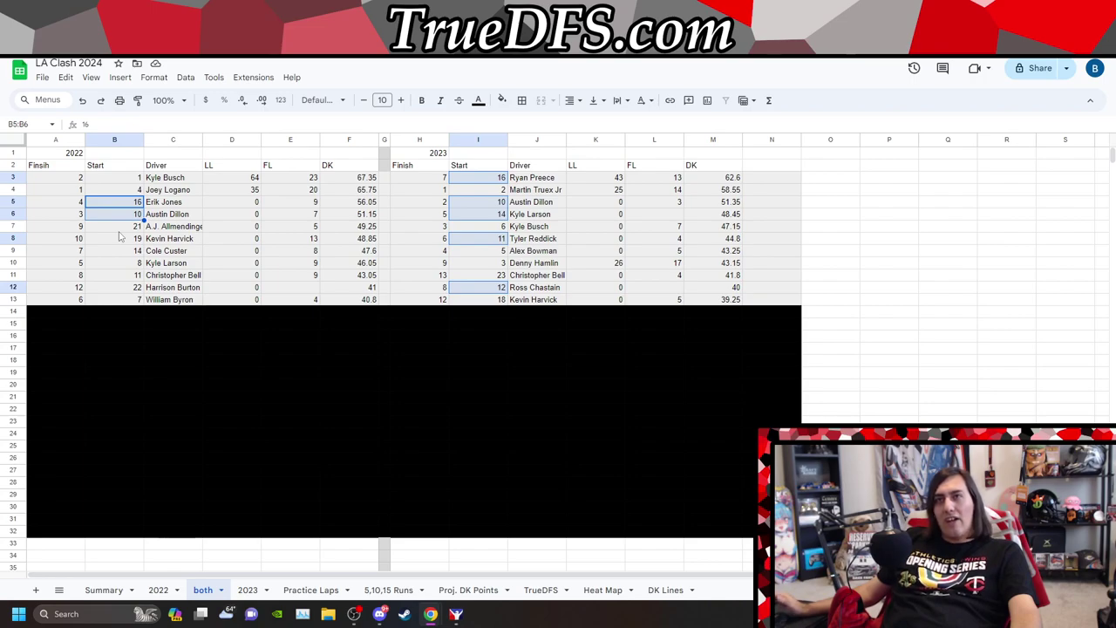
ctrl+click(117, 252)
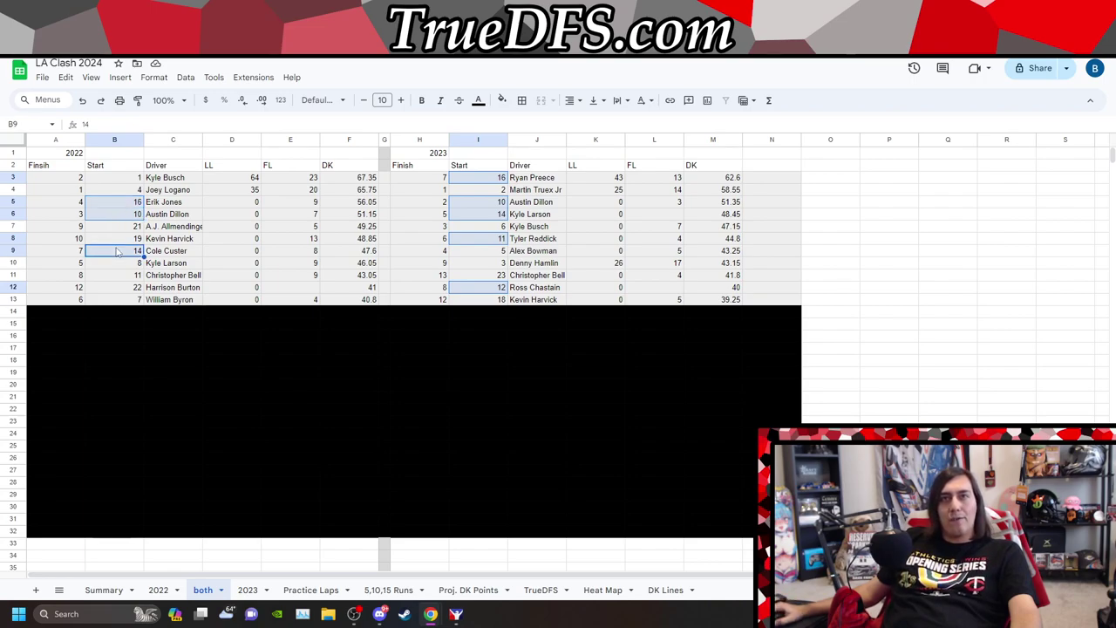
ctrl+click(114, 275)
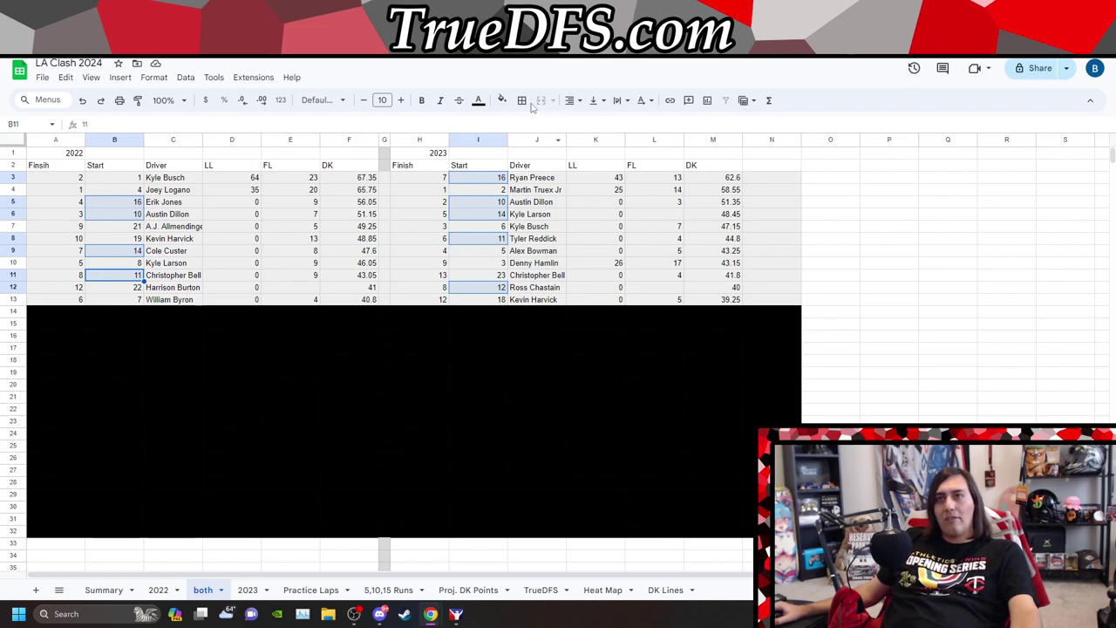
click(501, 99)
click(570, 154)
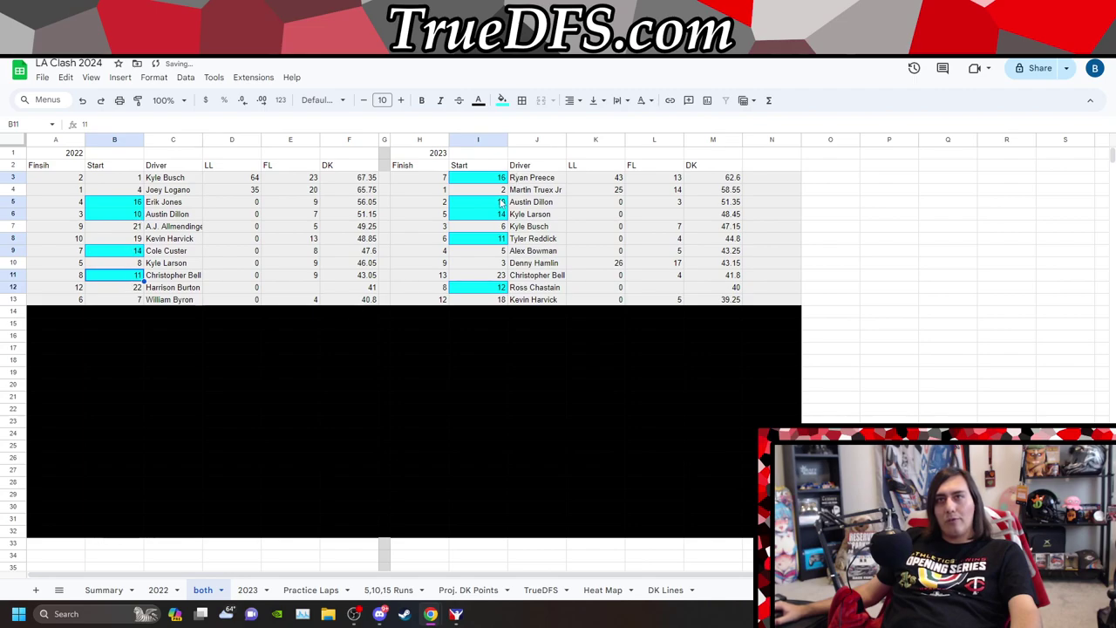
Step: Add a note beside the results, with 5 in P3 and "between 10-16" in Q3
click(892, 180)
text(5)
key(Tab)
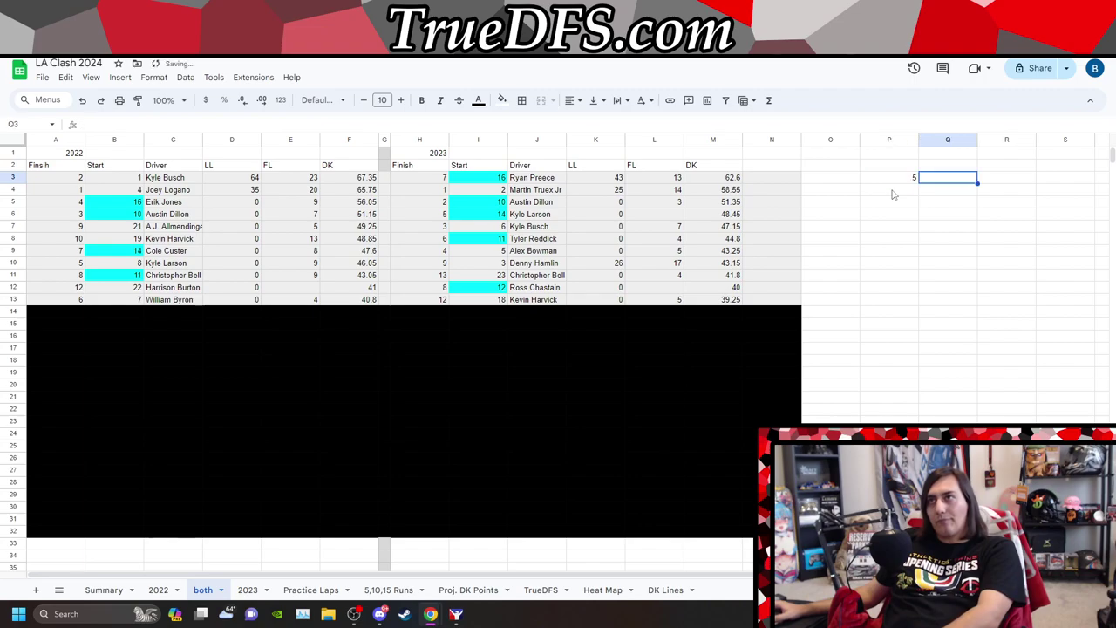
text(be)
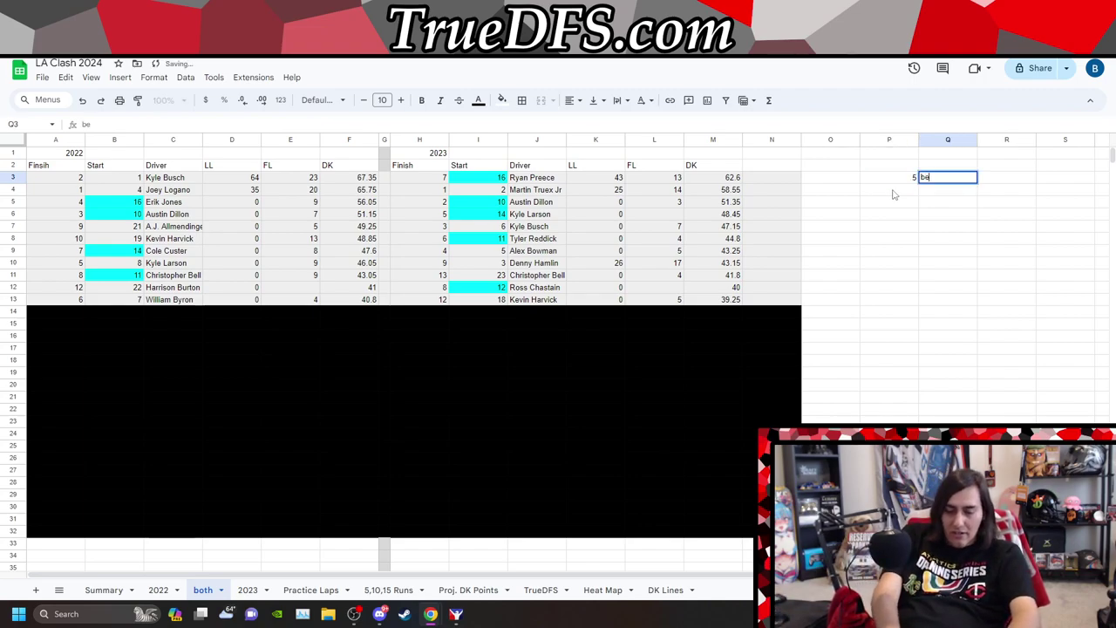
key(BackSpace)
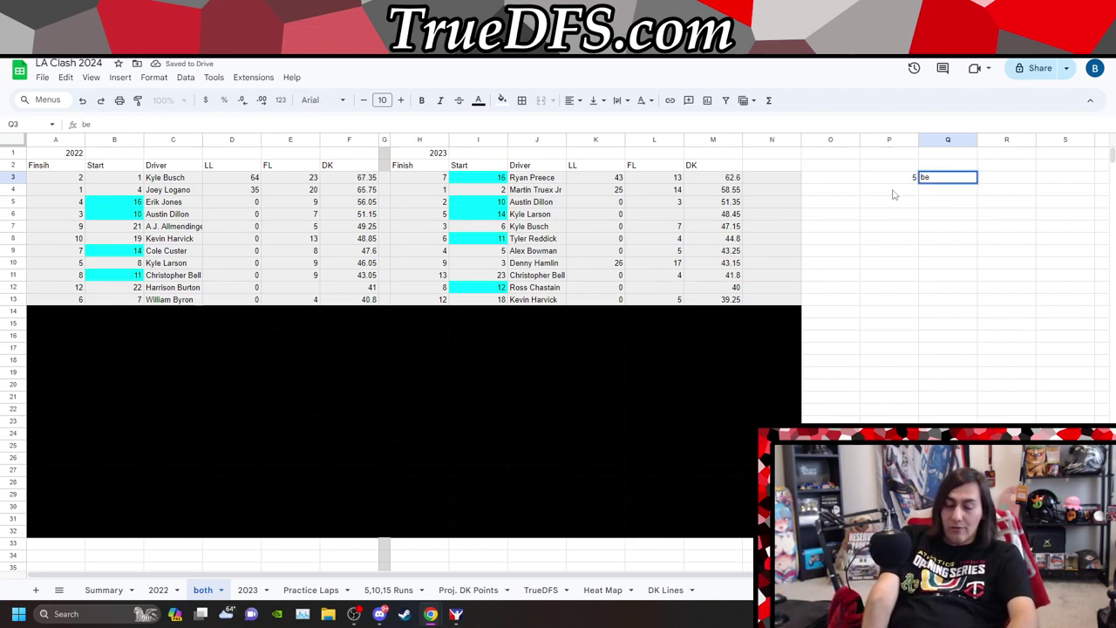
text(etw)
text(eeb)
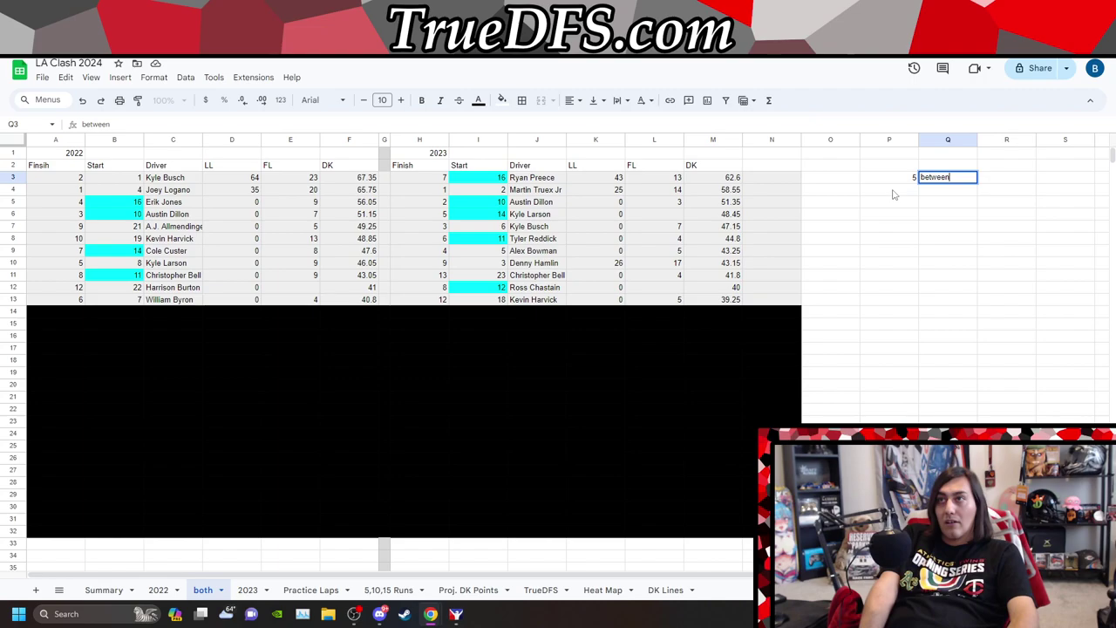
text( 10)
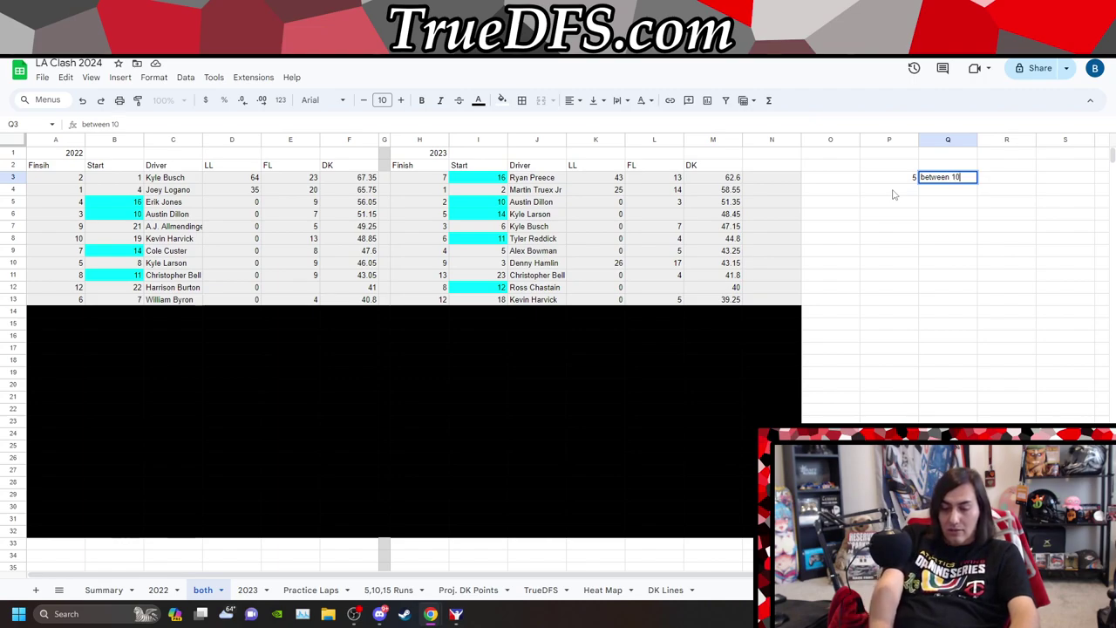
text(-16)
key(Return)
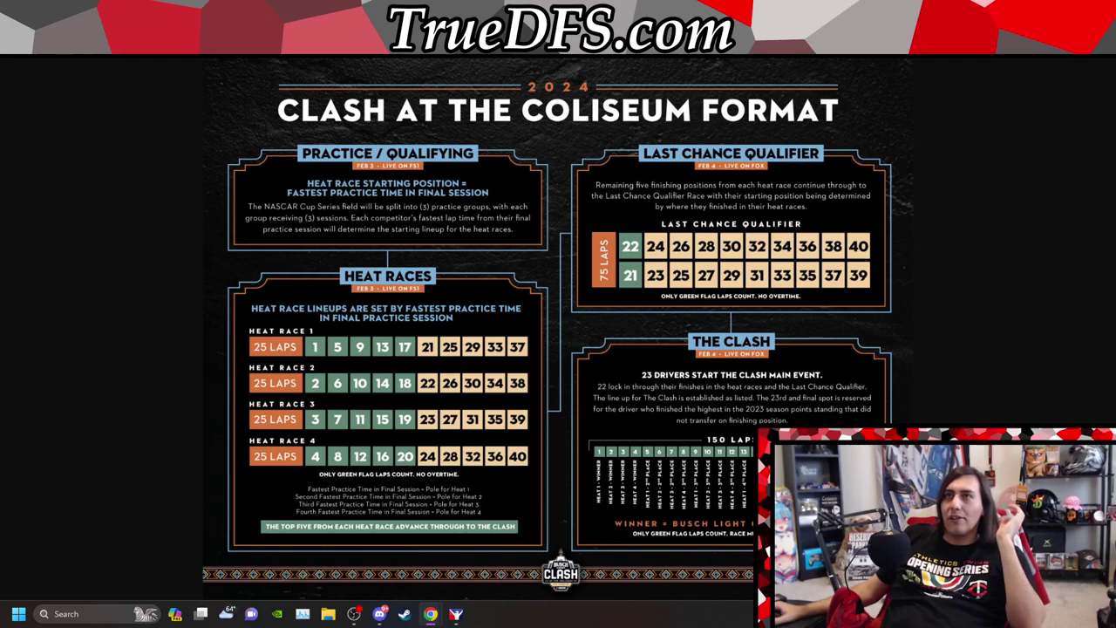
Step: Return to the LA Clash 2024 spreadsheet and change the note in Q3 to "between 9-16"
key(alt+Tab)
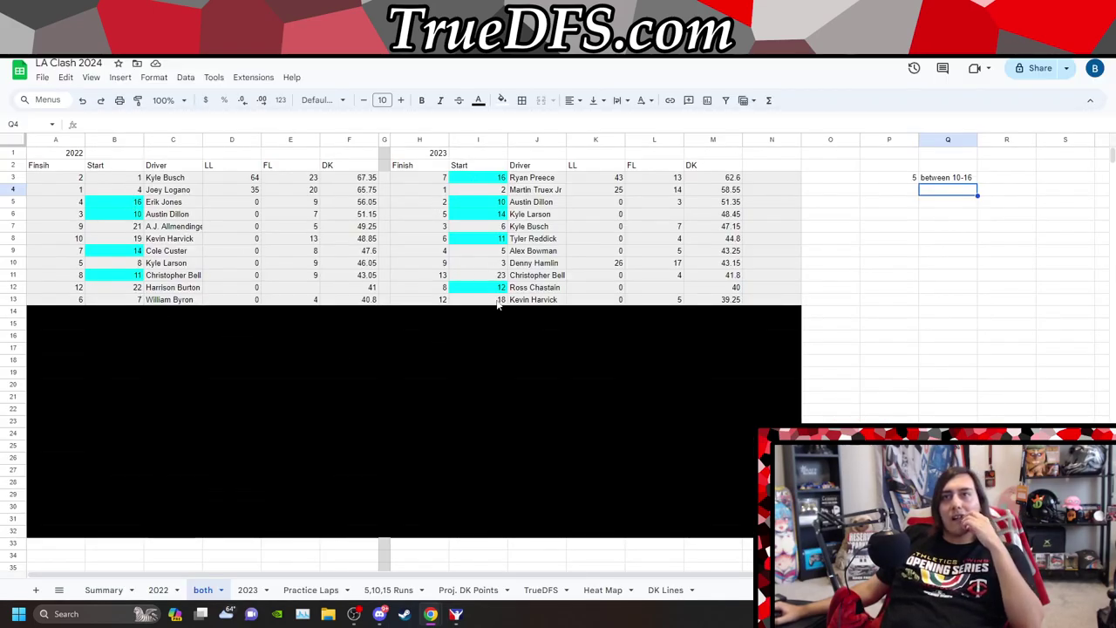
click(959, 178)
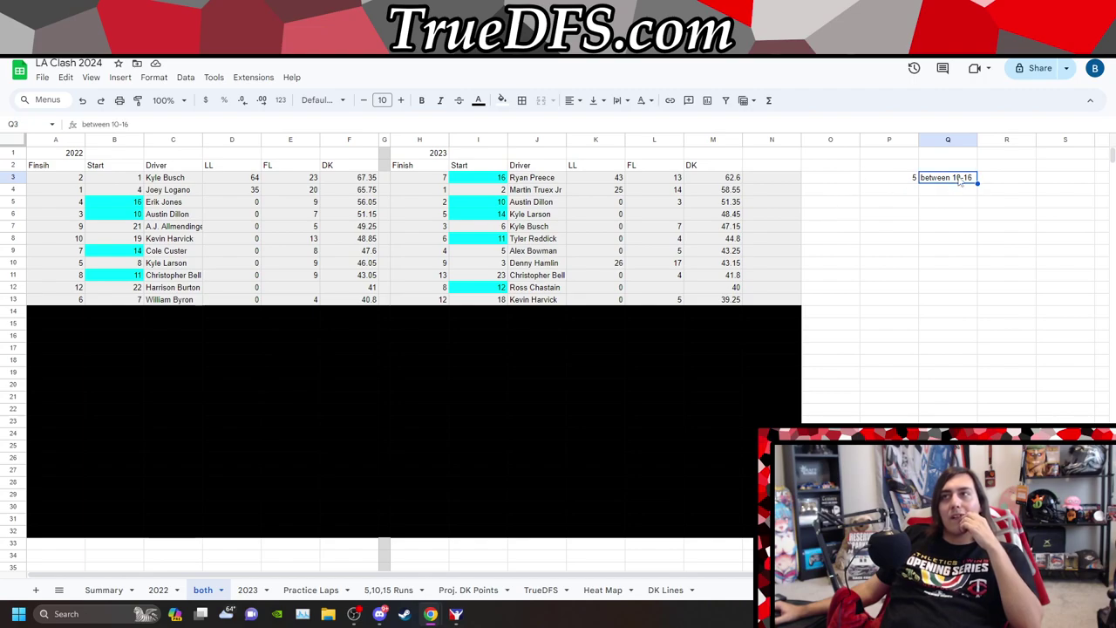
click(119, 124)
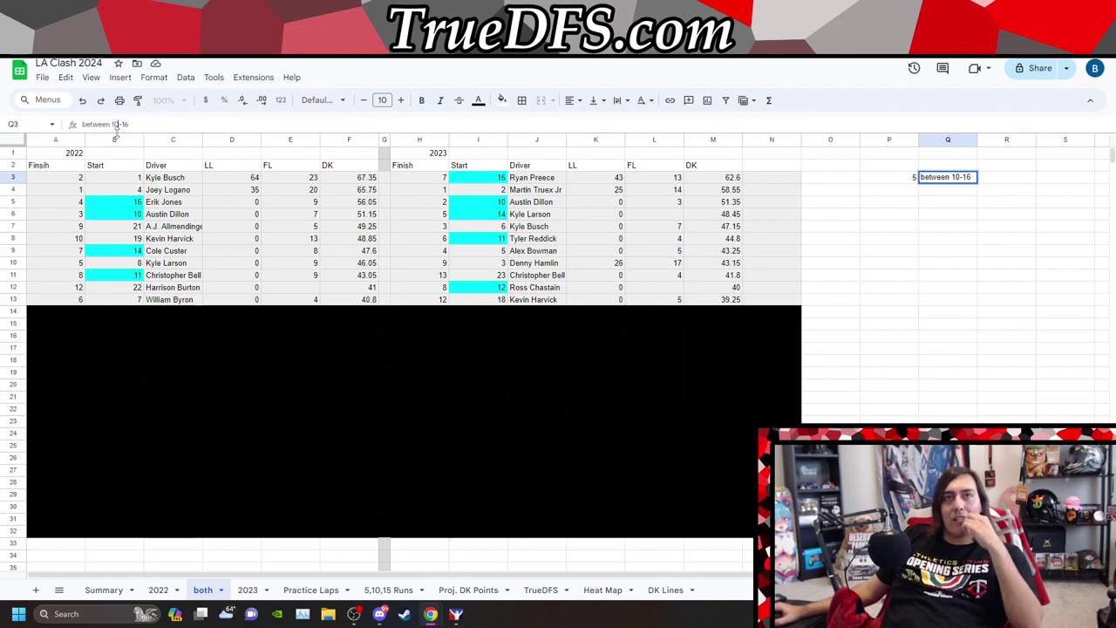
key(BackSpace)
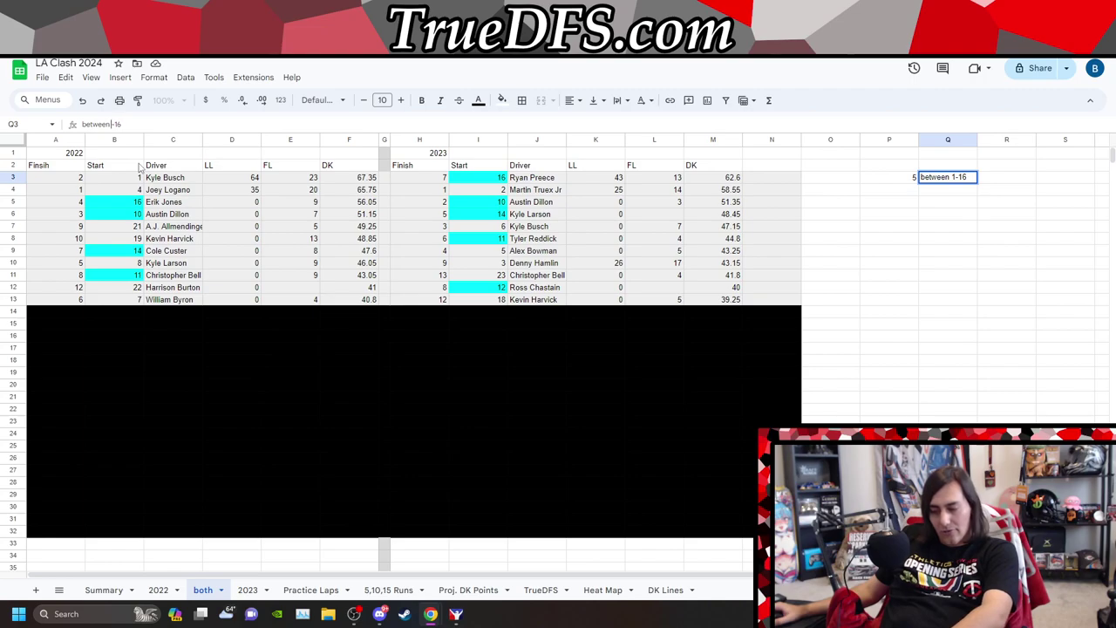
text(9)
click(912, 312)
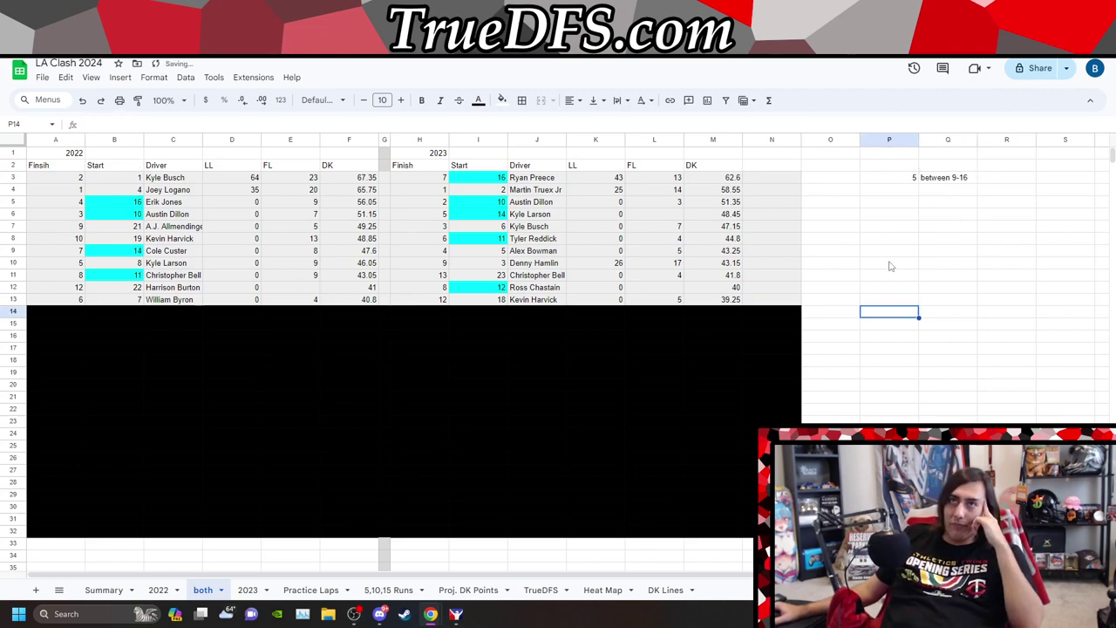
Step: Compare the heat race lineups in the 2024 Clash format graphic with the highlighted starting positions in the combined sheet
key(alt+Tab)
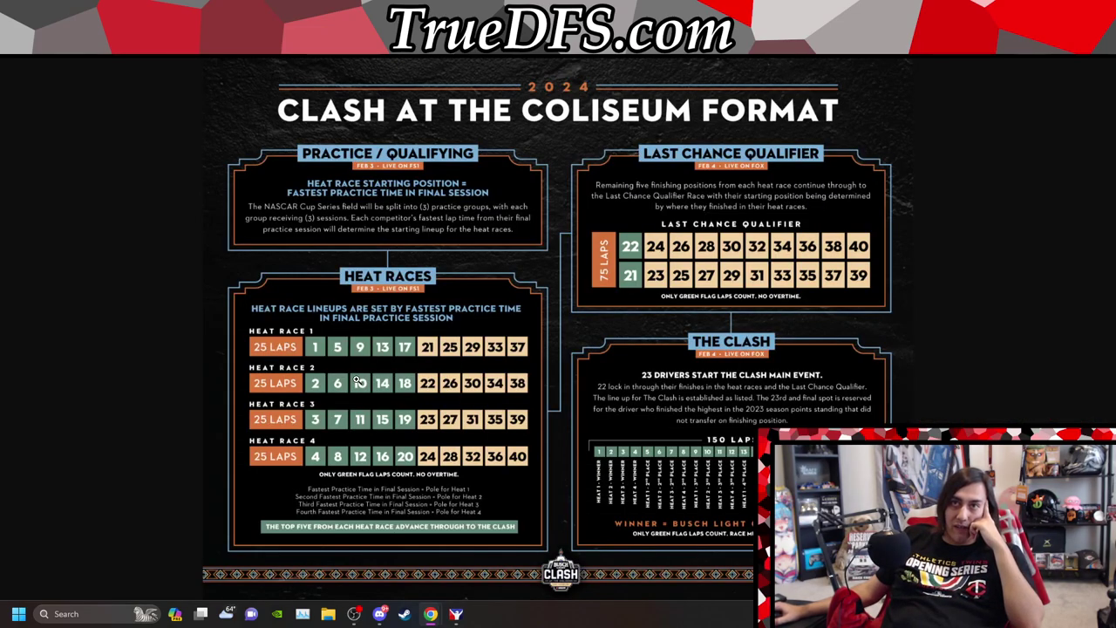
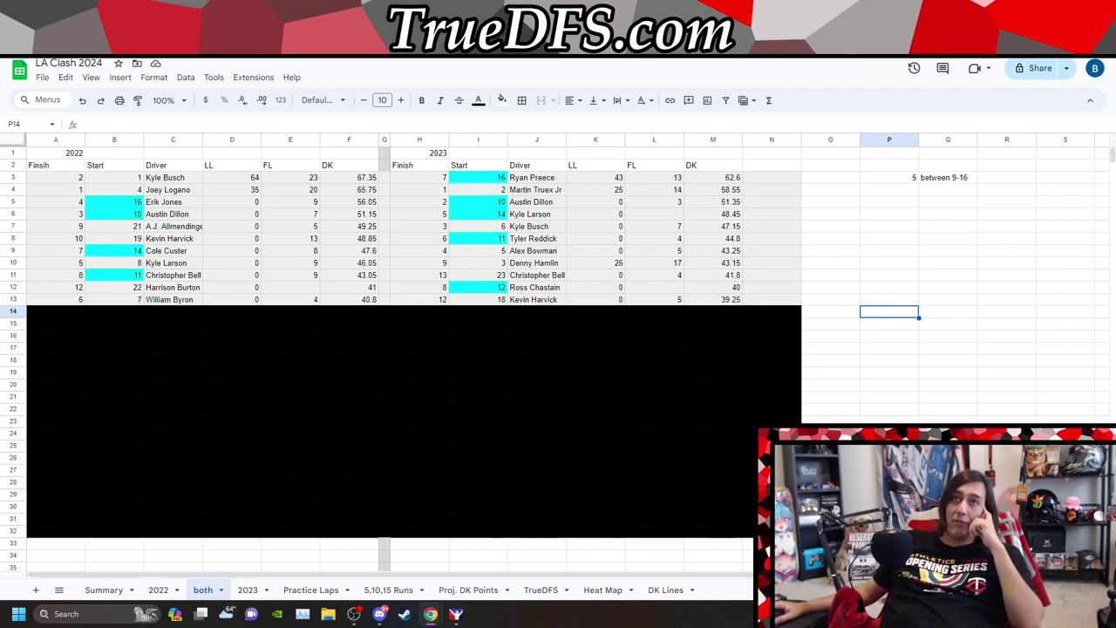
key(alt+Tab)
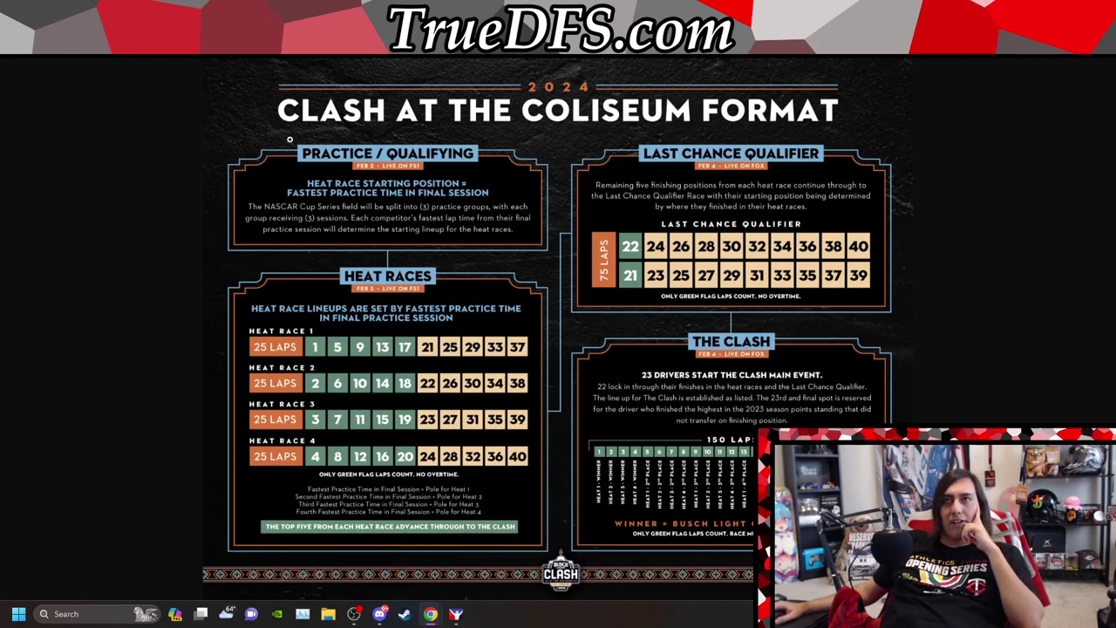
key(alt+Tab)
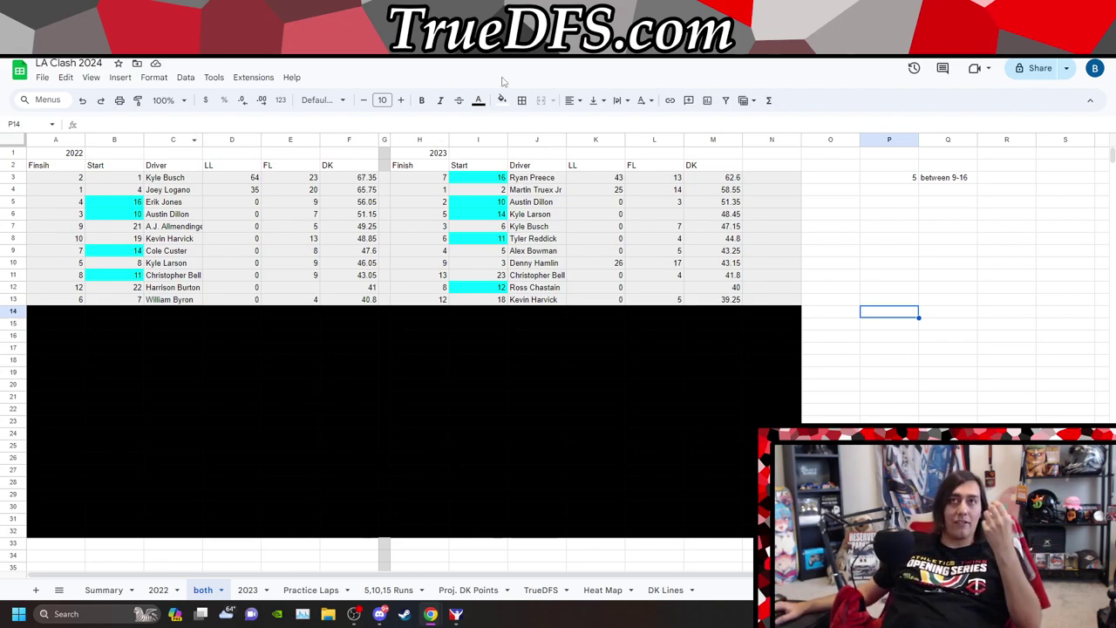
key(alt+Tab)
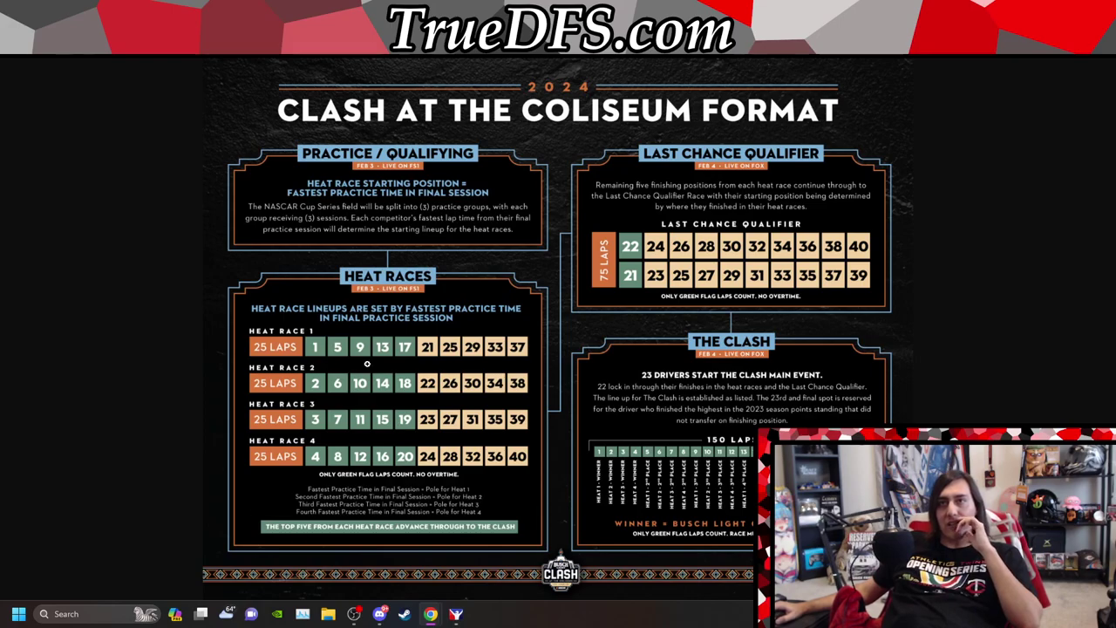
key(alt+Tab)
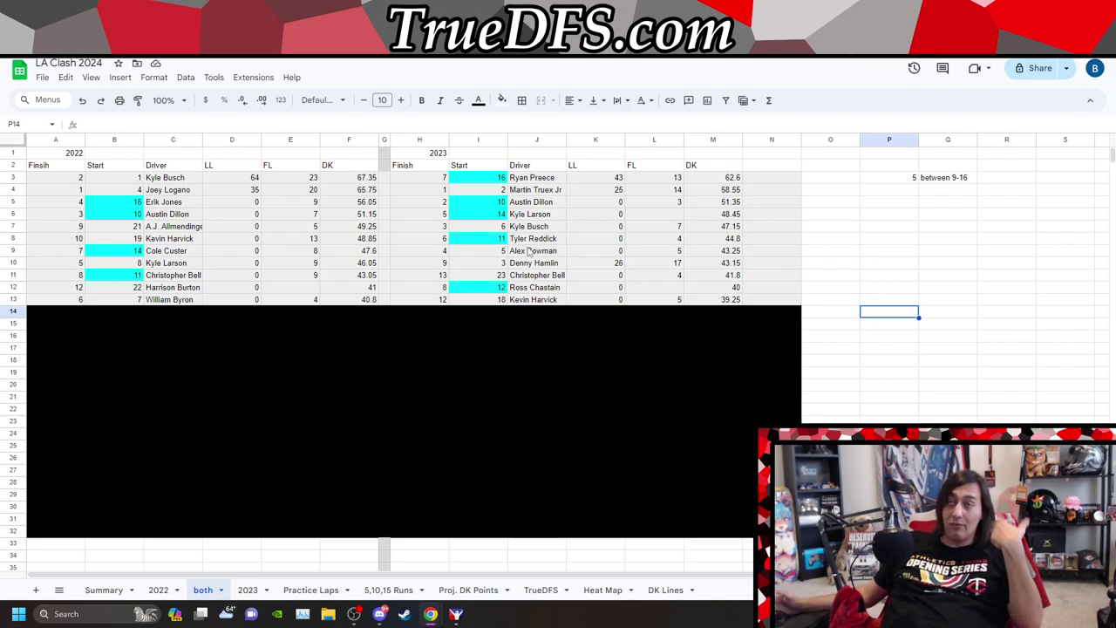
key(alt+Tab)
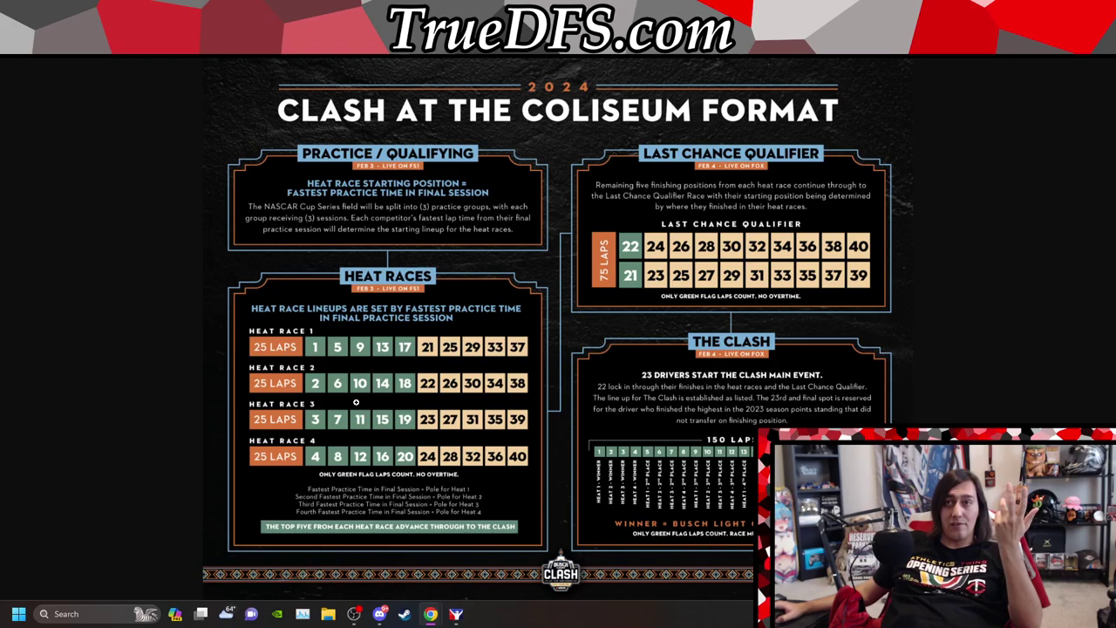
Step: Return to the LA Clash 2024 spreadsheet and replace the black fill on 2022 rows 14 and 15 with the light gray of the rows above
key(alt+Tab)
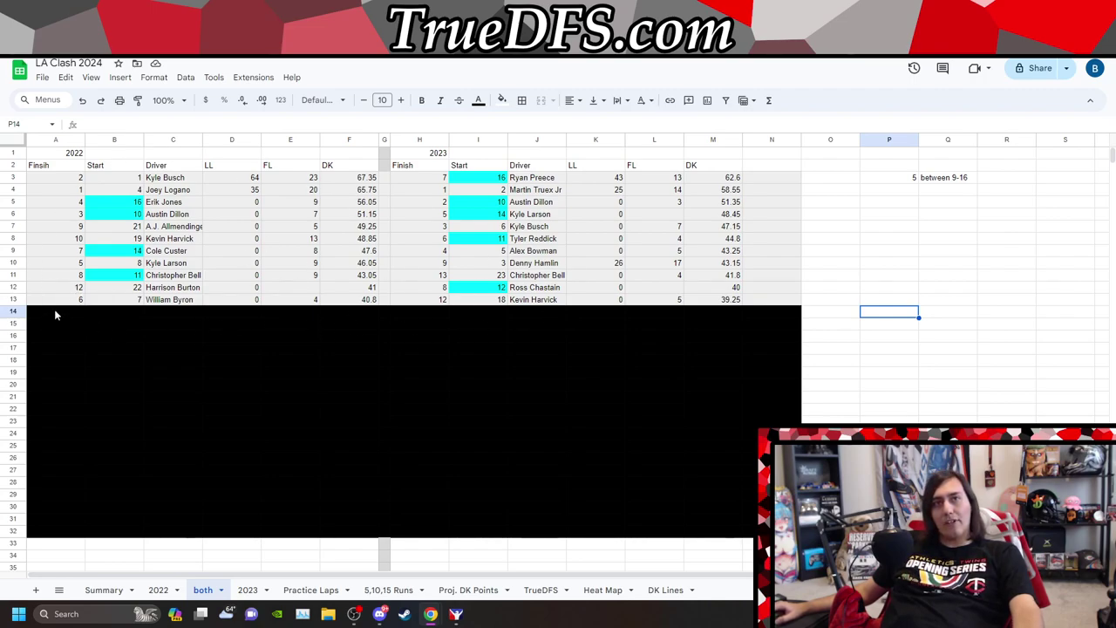
drag(53, 316, 378, 330)
click(502, 101)
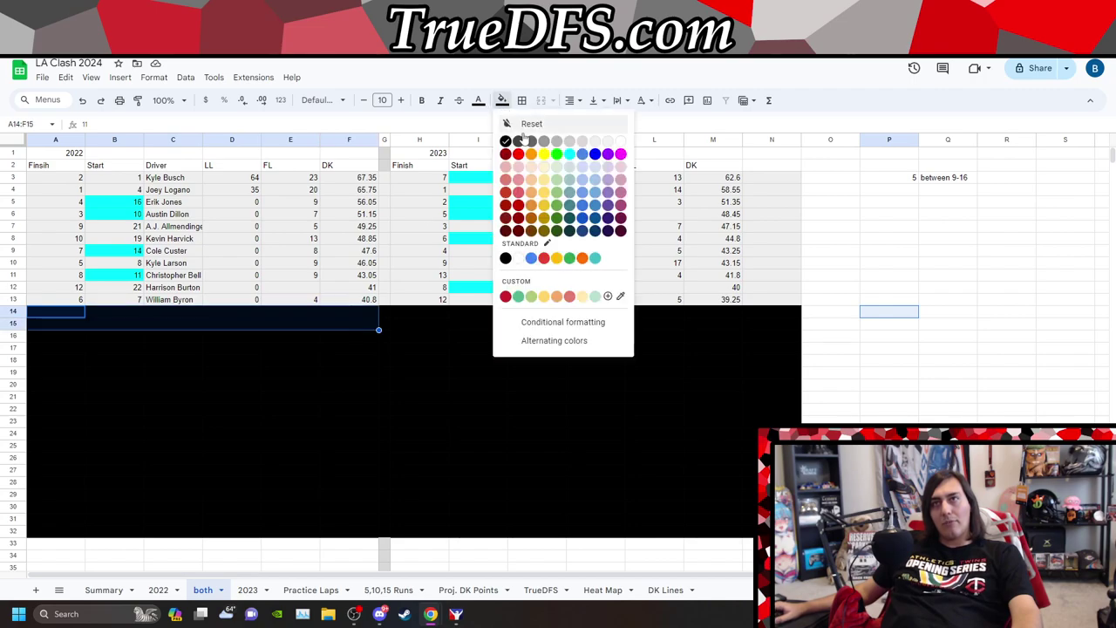
click(620, 141)
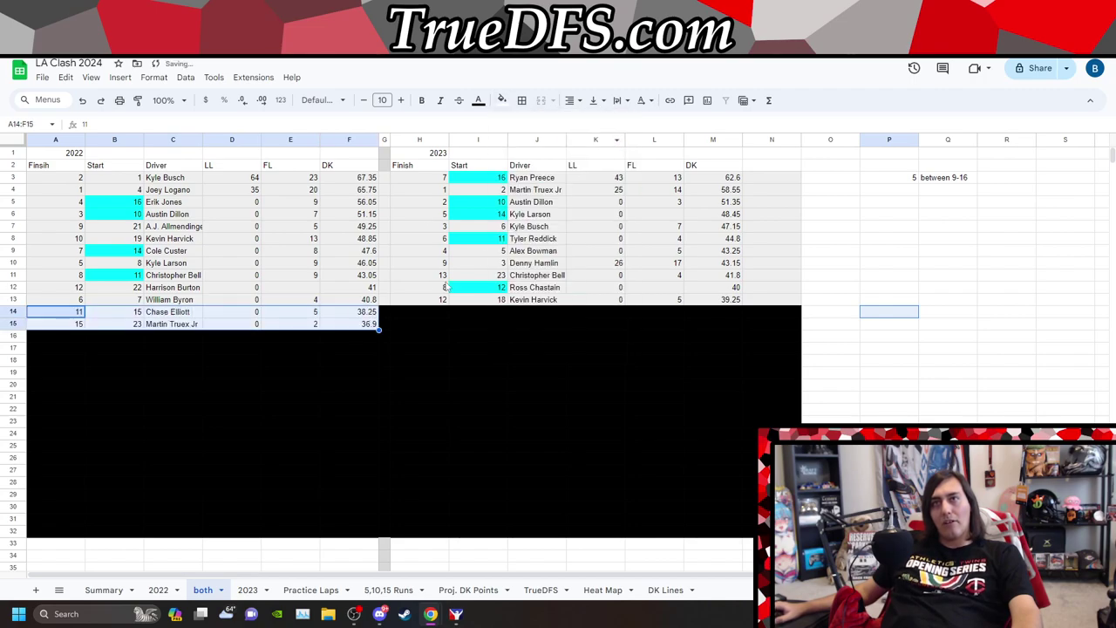
click(418, 325)
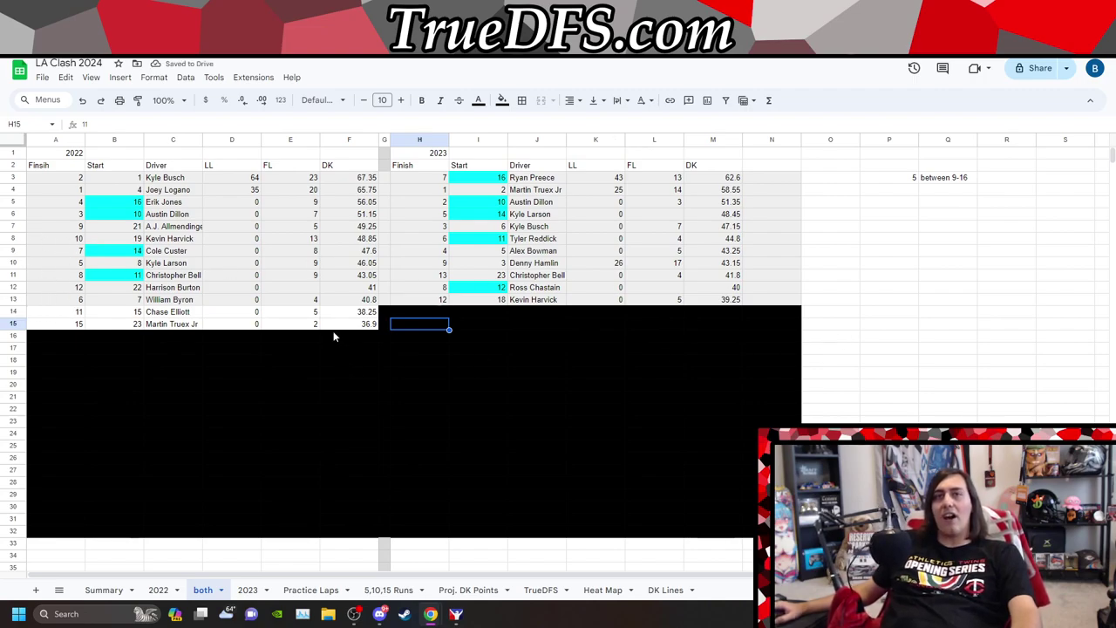
mouse_move(348, 287)
mouse_down()
mouse_move(347, 314)
mouse_move(64, 326)
mouse_up()
click(501, 100)
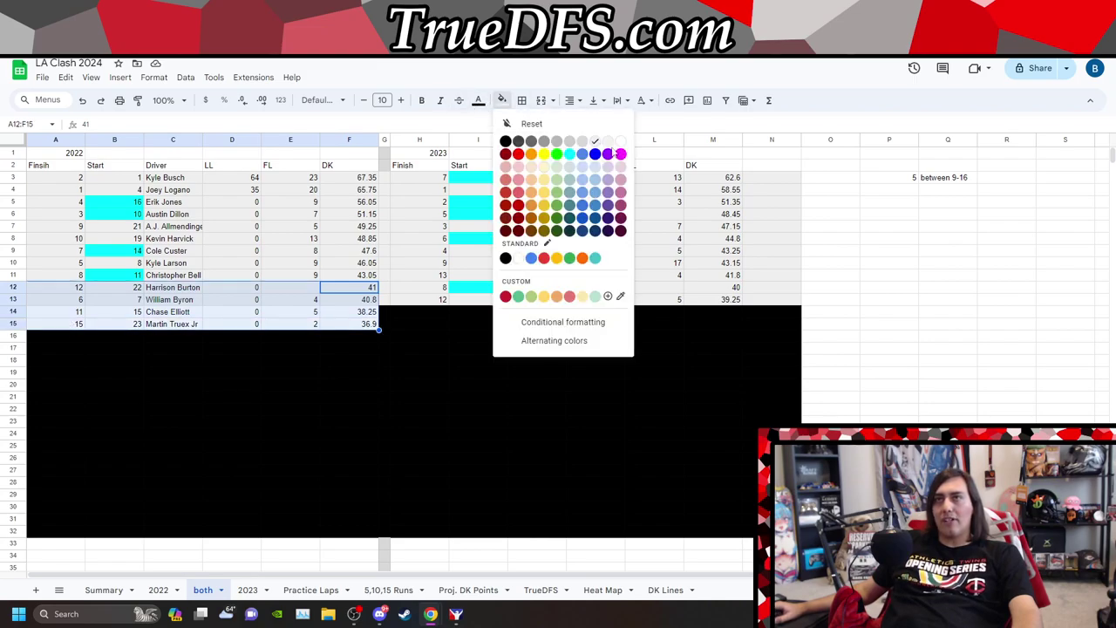
click(583, 141)
click(838, 264)
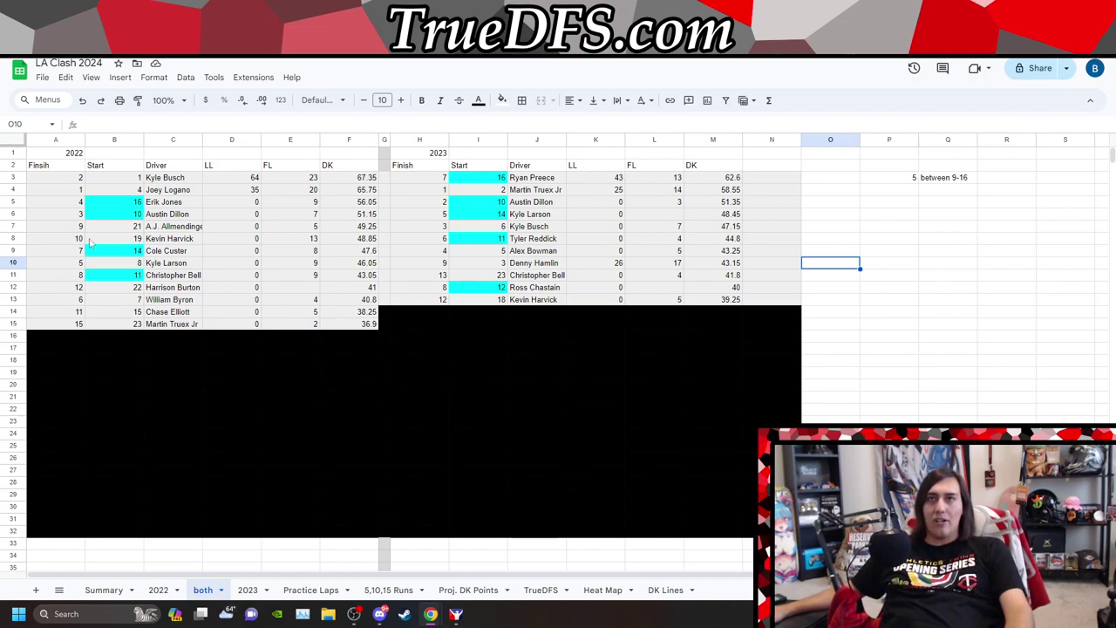
Step: Review the cyan starting positions in the 2022 and 2023 Start columns
drag(113, 203, 113, 218)
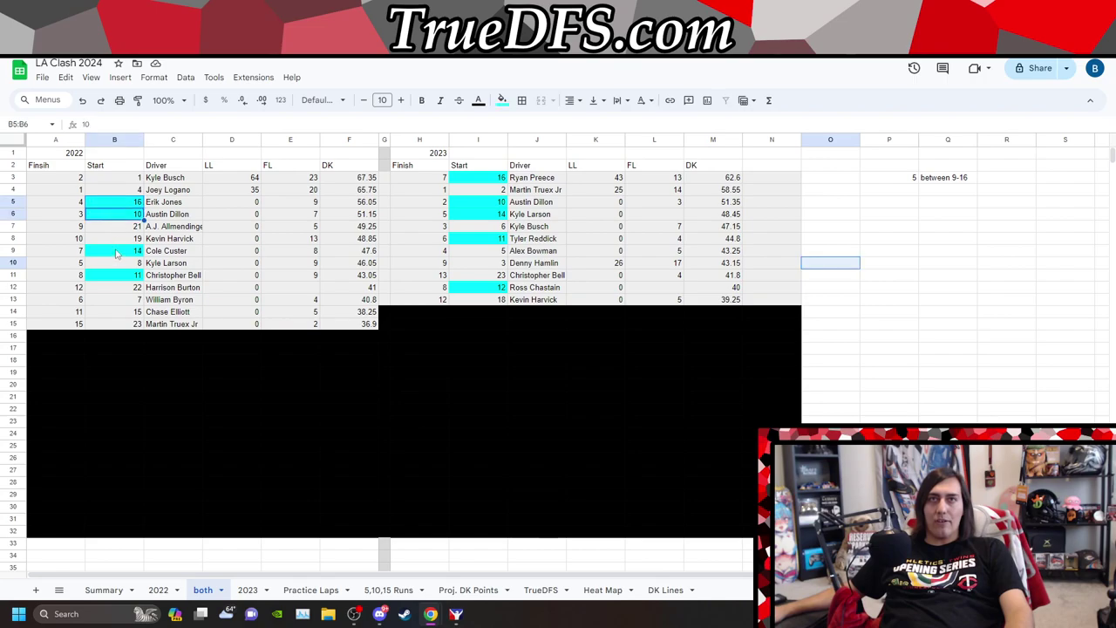
ctrl+click(115, 251)
ctrl+click(116, 275)
ctrl+click(478, 275)
ctrl+click(478, 239)
ctrl+click(474, 200)
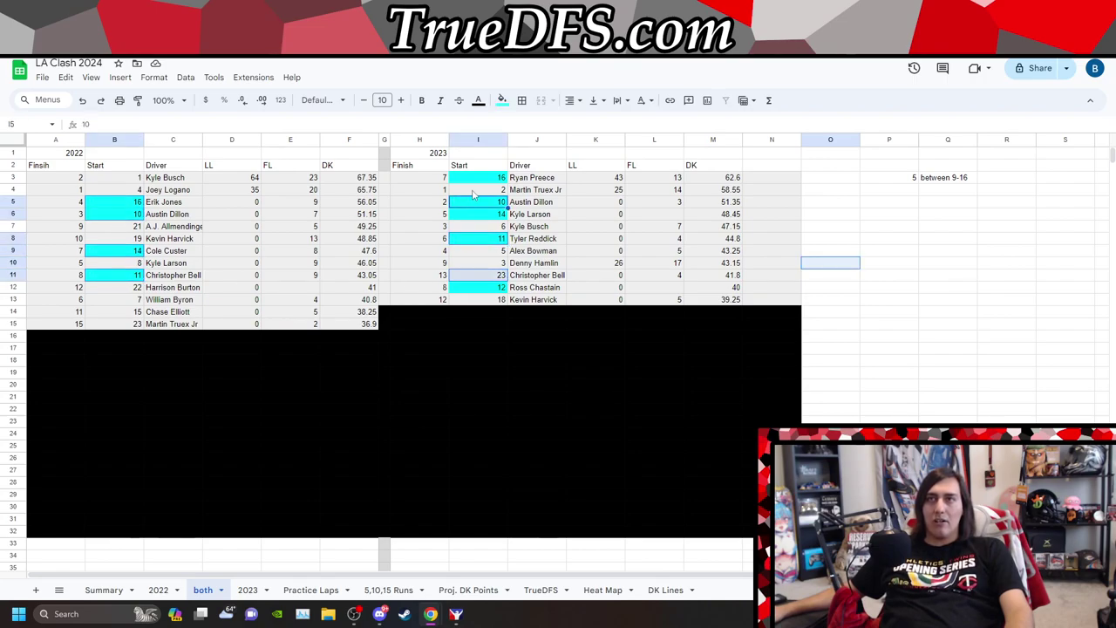
click(926, 244)
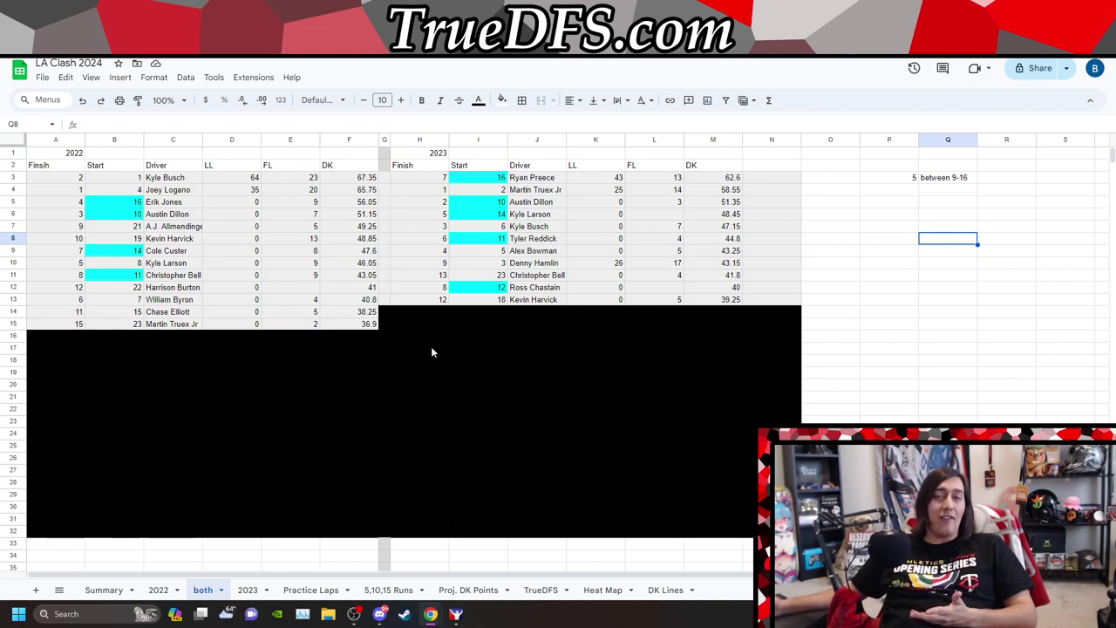
Step: Uncover the remaining 2022 and 2023 results by filling the range A14:N32 in light gray
mouse_move(828, 543)
mouse_down()
mouse_move(65, 434)
mouse_move(28, 311)
mouse_up()
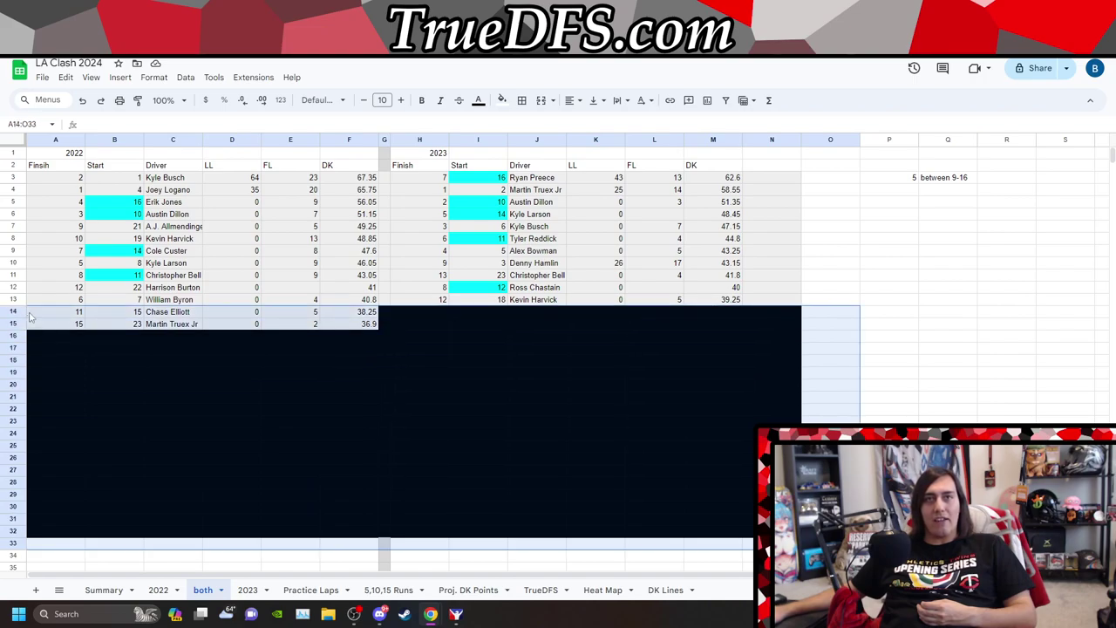
drag(830, 555, 210, 408)
drag(771, 531, 51, 315)
click(502, 101)
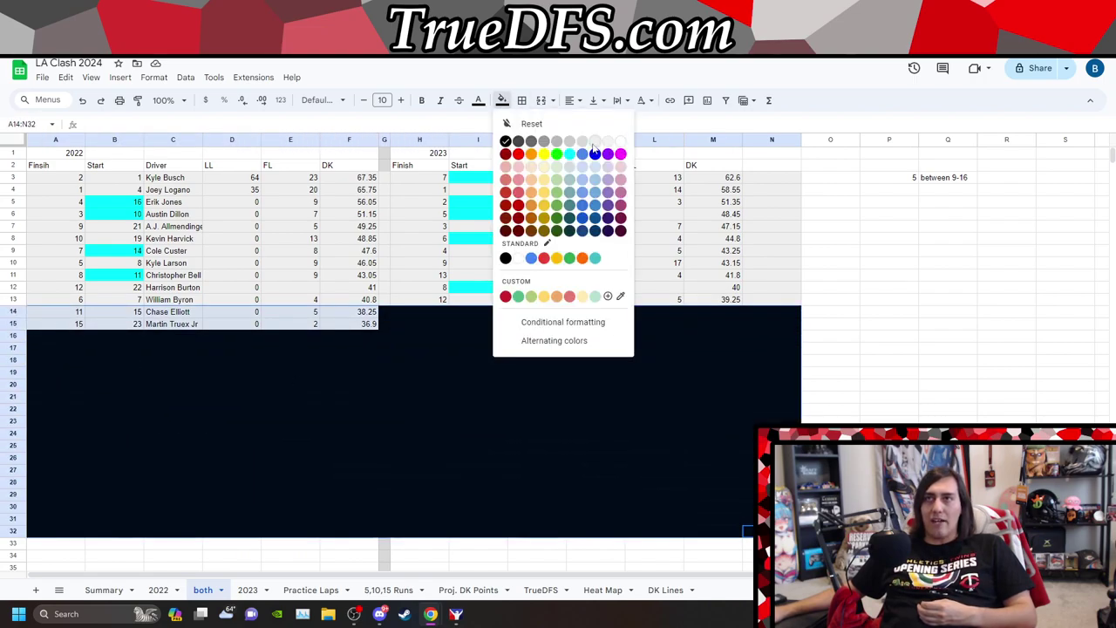
click(594, 148)
click(810, 302)
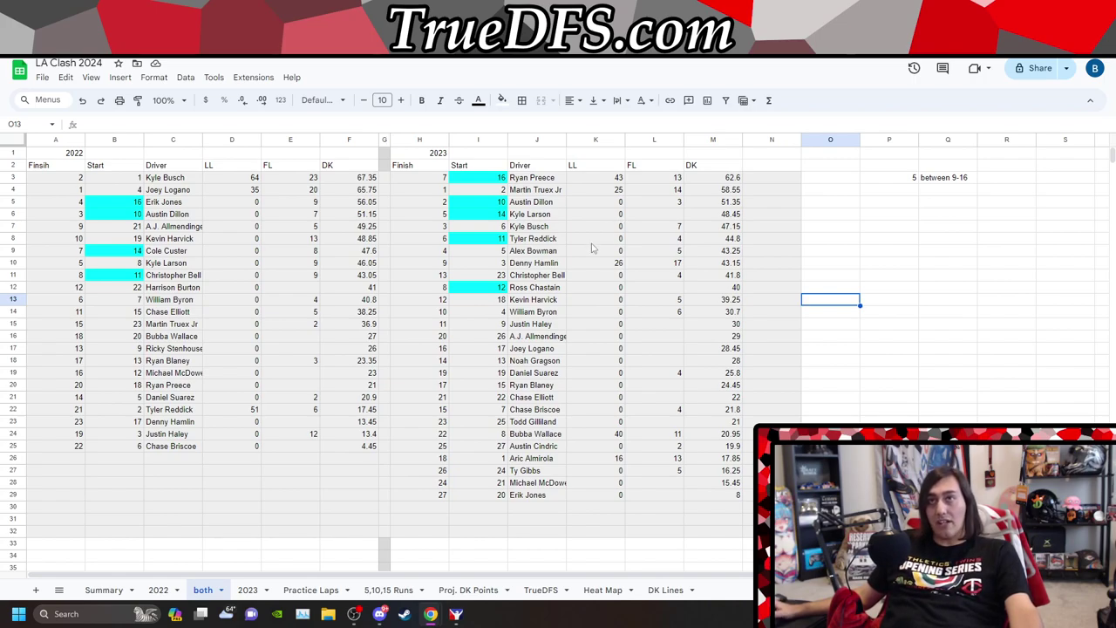
Step: Fill the Start cells with values 1 to 4 in both the 2022 and 2023 results in bright green
click(124, 178)
shift+click(116, 192)
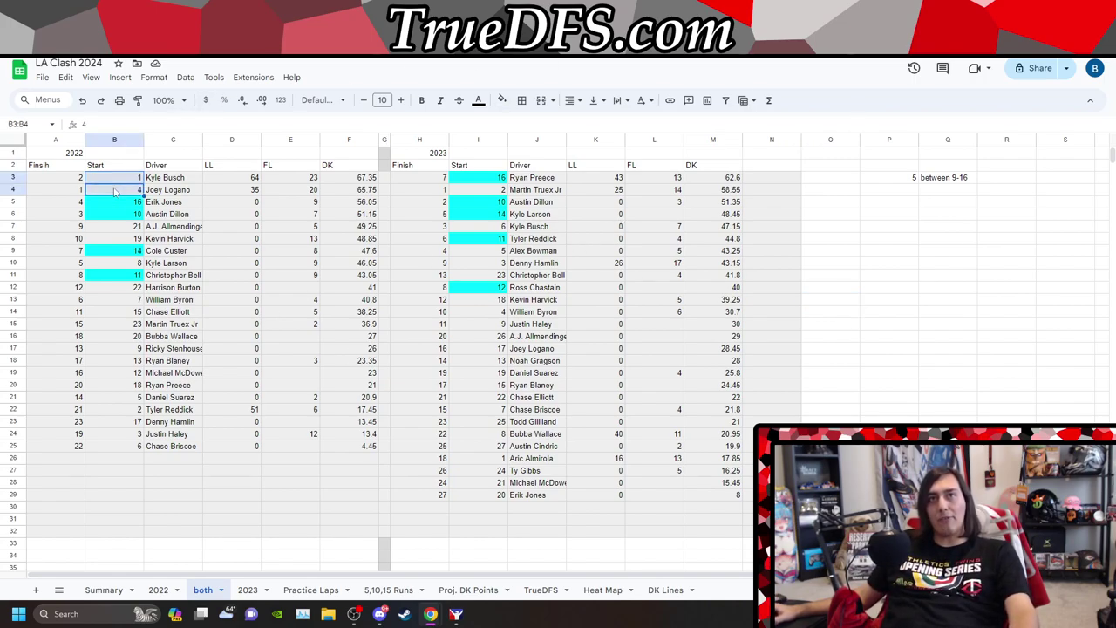
click(471, 192)
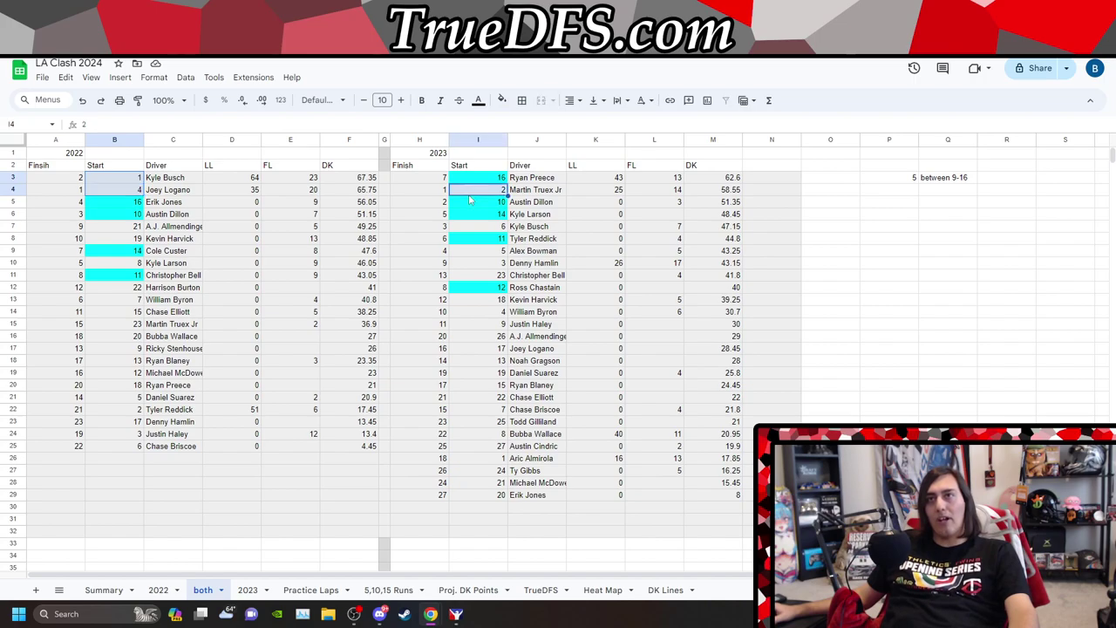
ctrl+click(487, 265)
ctrl+click(478, 462)
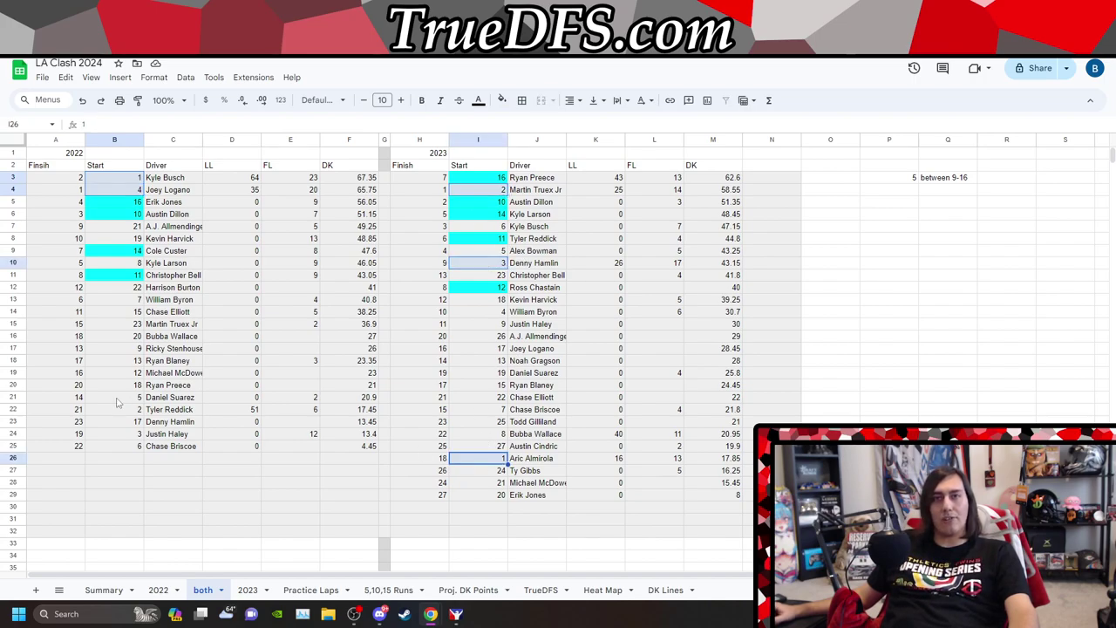
ctrl+click(114, 411)
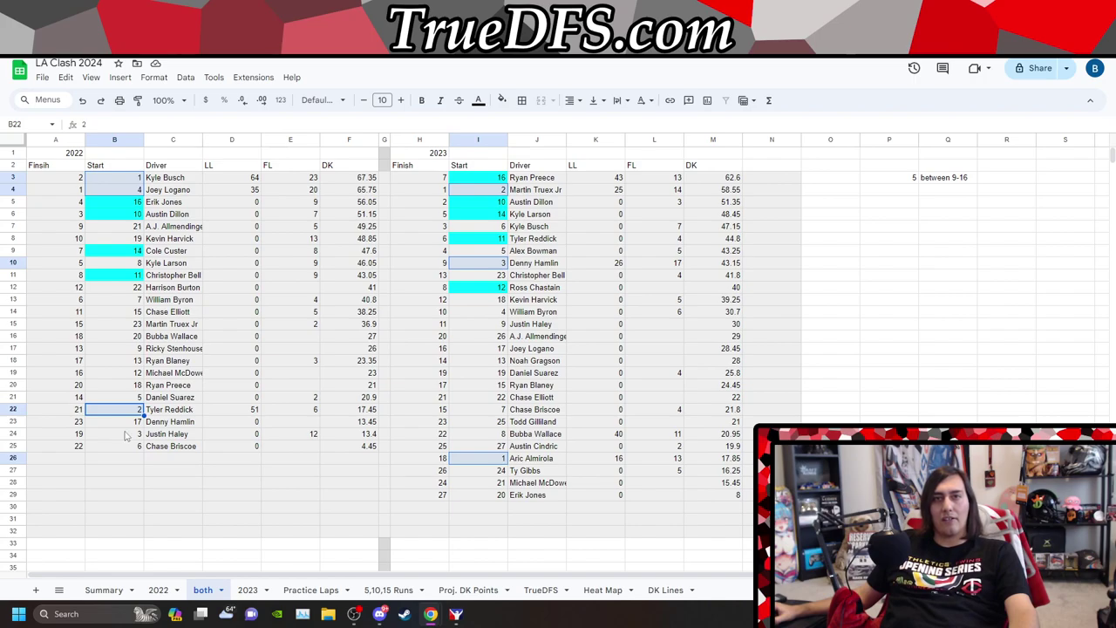
ctrl+click(125, 434)
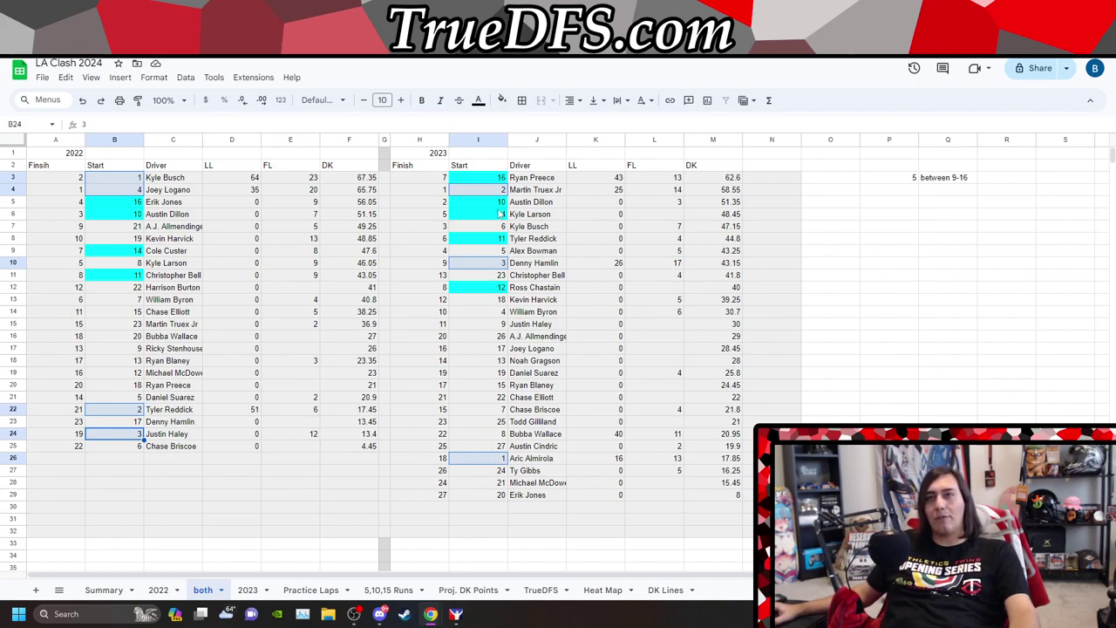
ctrl+click(482, 316)
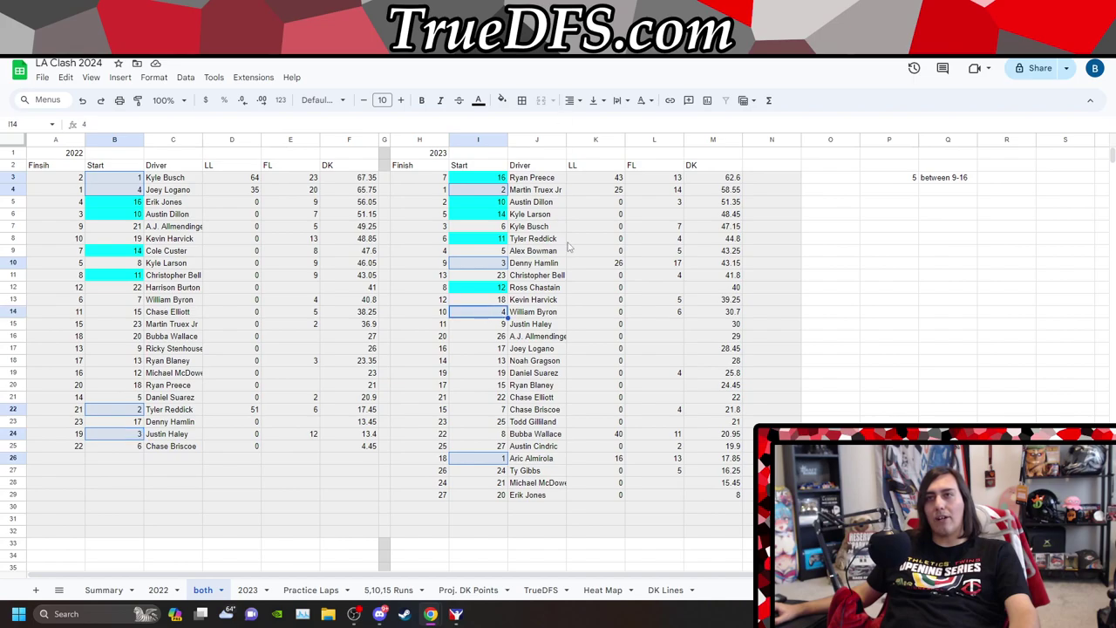
click(502, 99)
click(557, 154)
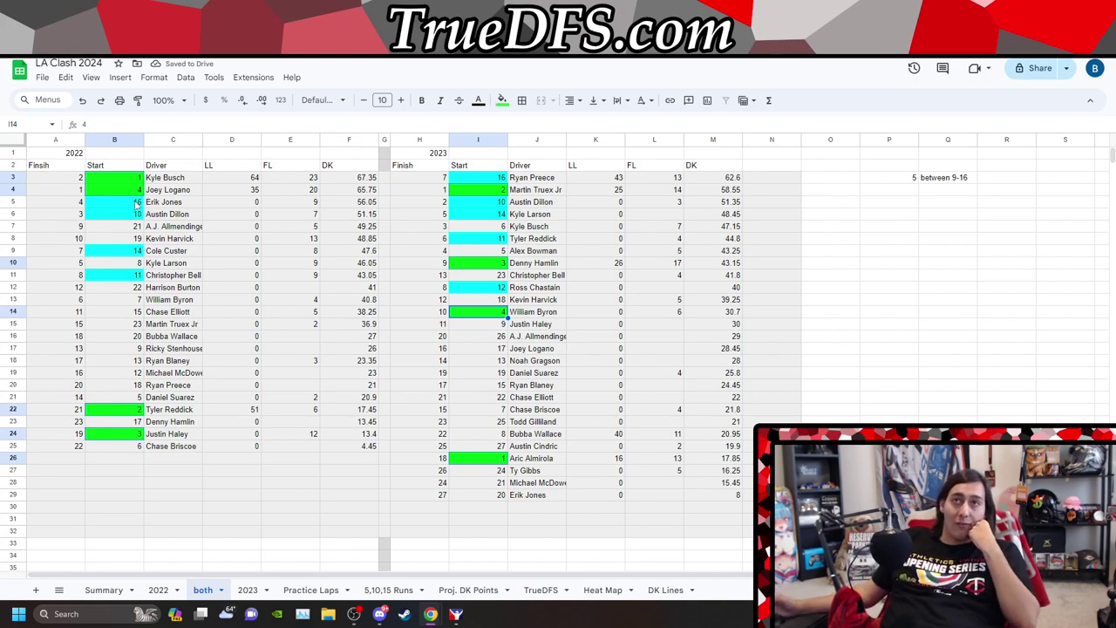
Step: Check the 2024 Clash format graphic and the driver grid on Sheet4 of the Busch Clash spreadsheet against the LA Clash 2024 results
key(alt+Tab)
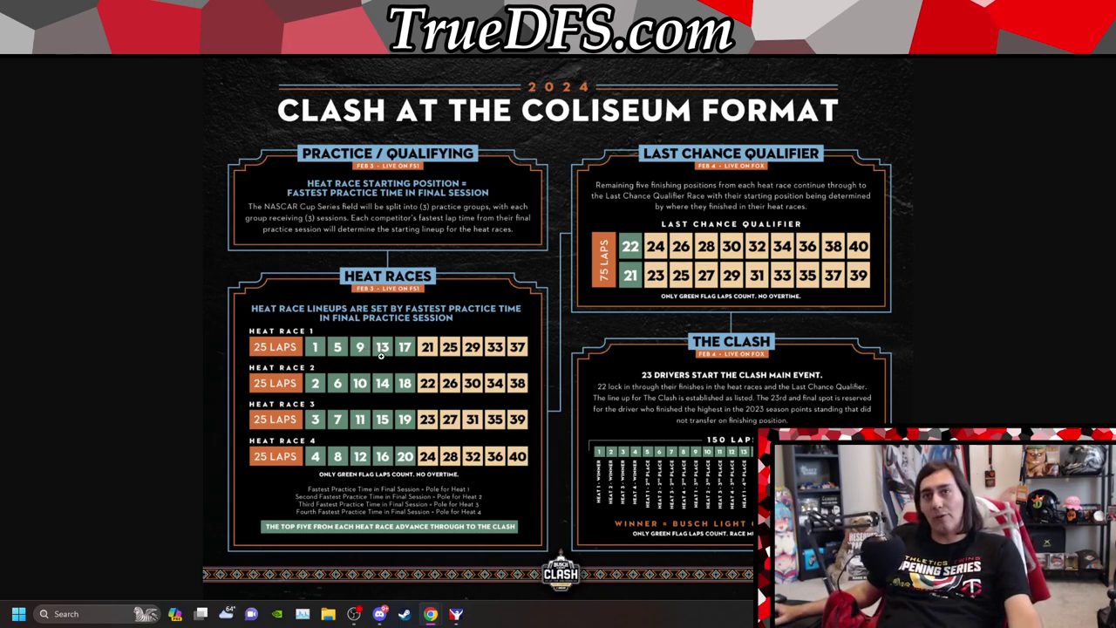
key(ctrl+Tab)
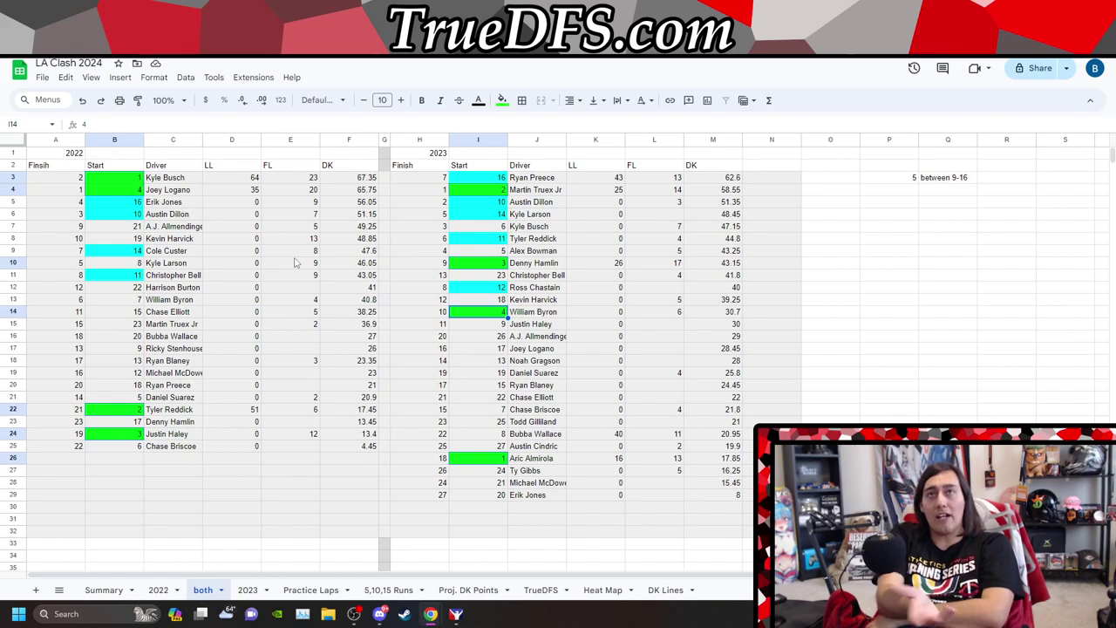
key(ctrl+Tab)
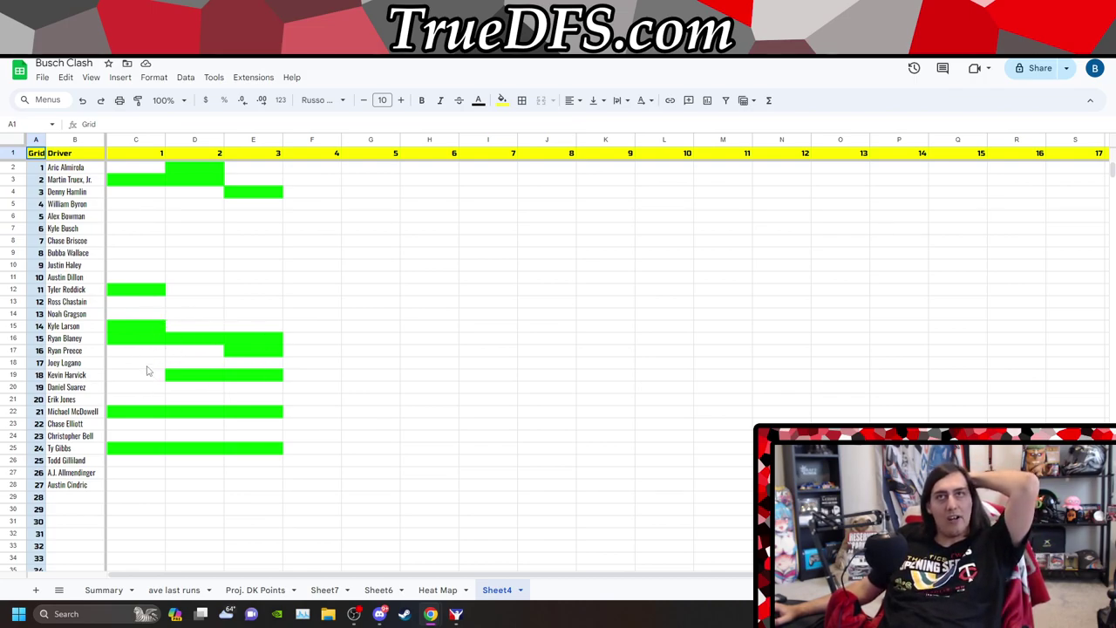
click(94, 183)
click(96, 192)
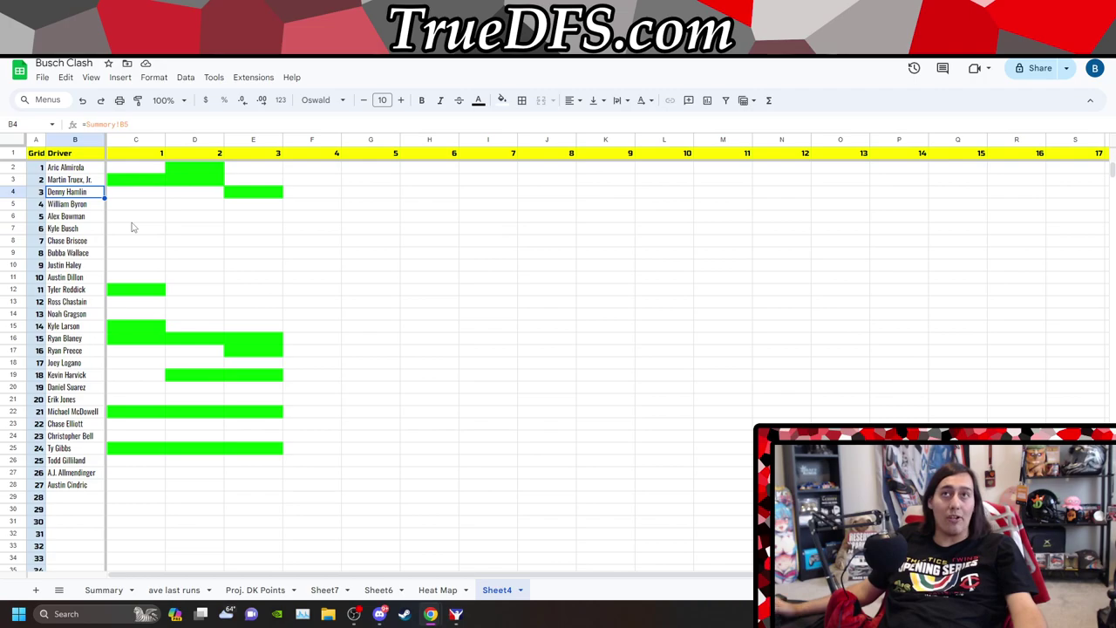
key(alt+Tab)
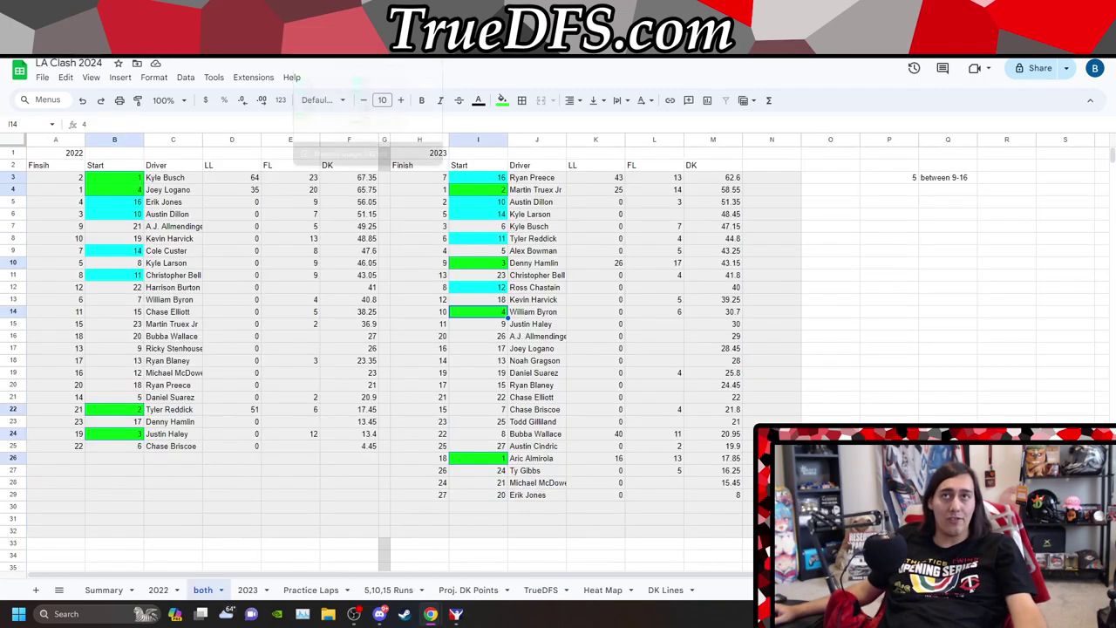